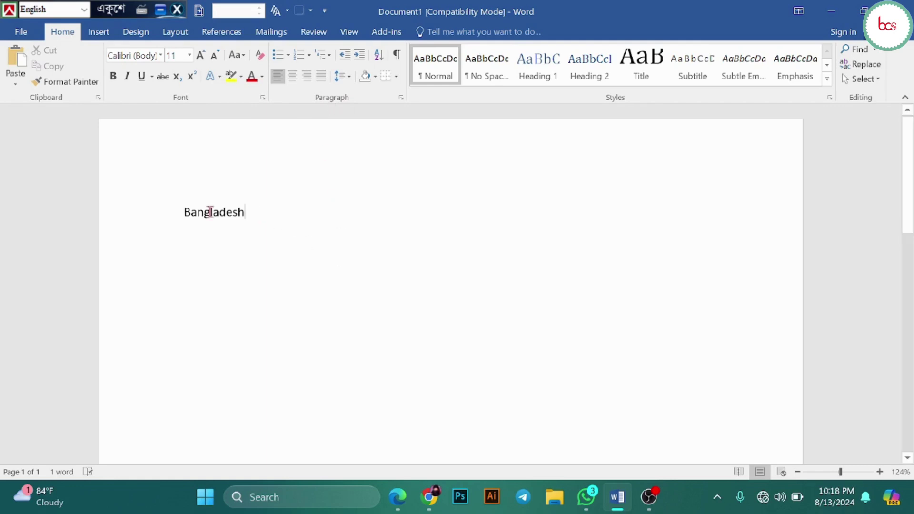
# Define a new bullet from the Symbol font's club character (code 167) and apply it to the "Bangladesh" line
pyautogui.moveTo(167, 215); pyautogui.dragTo(238, 212)
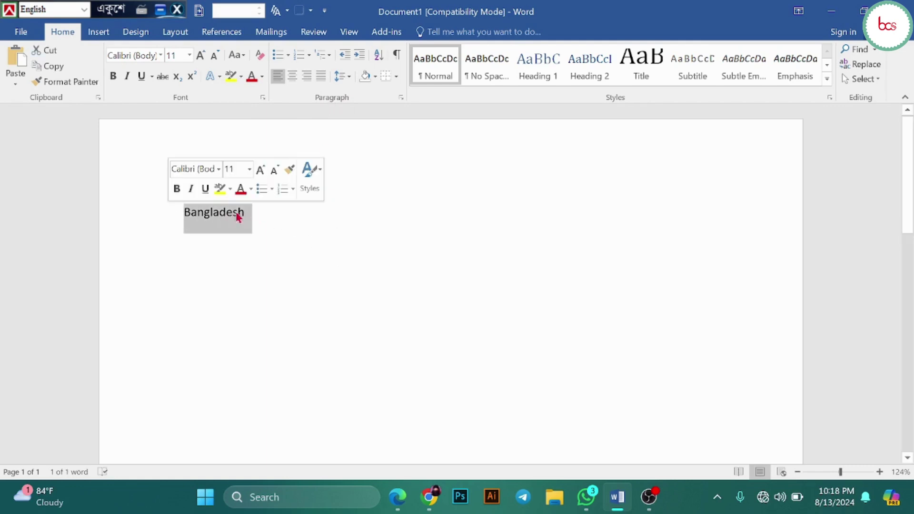
pyautogui.click(265, 223)
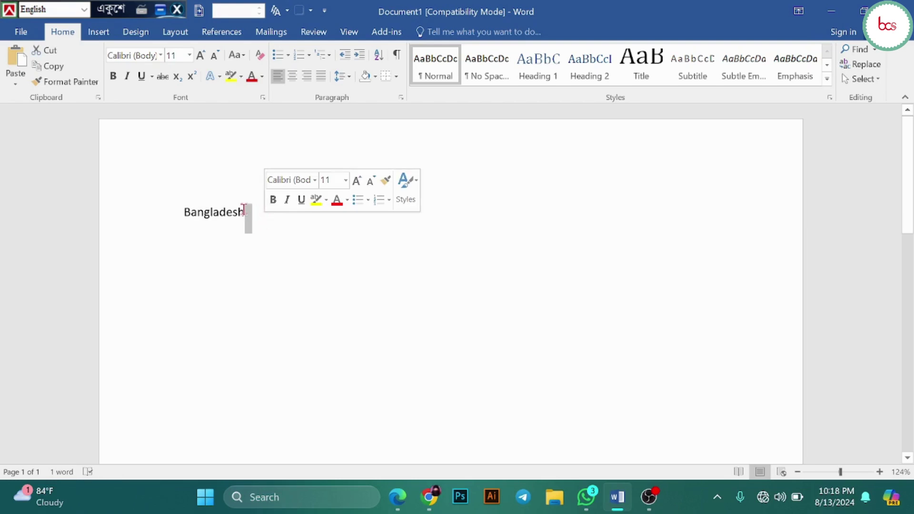
pyautogui.click(179, 211)
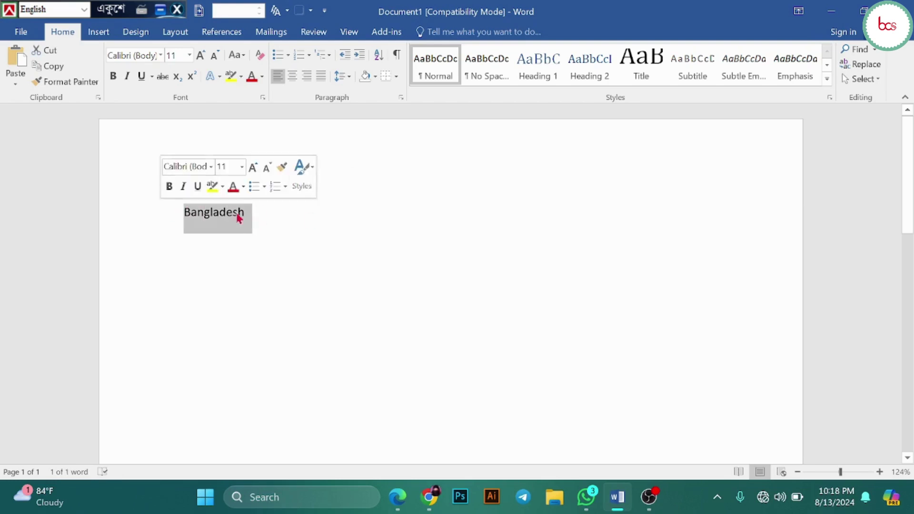
pyautogui.click(289, 55)
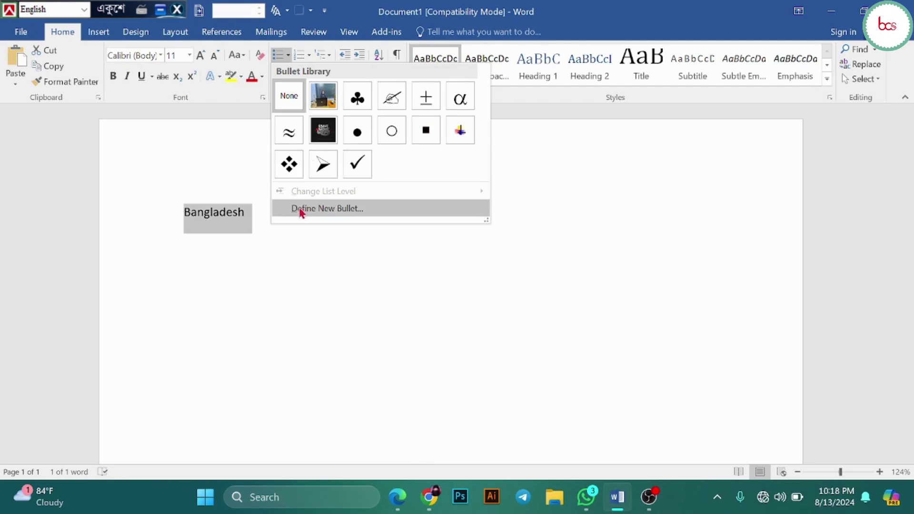
pyautogui.click(331, 215)
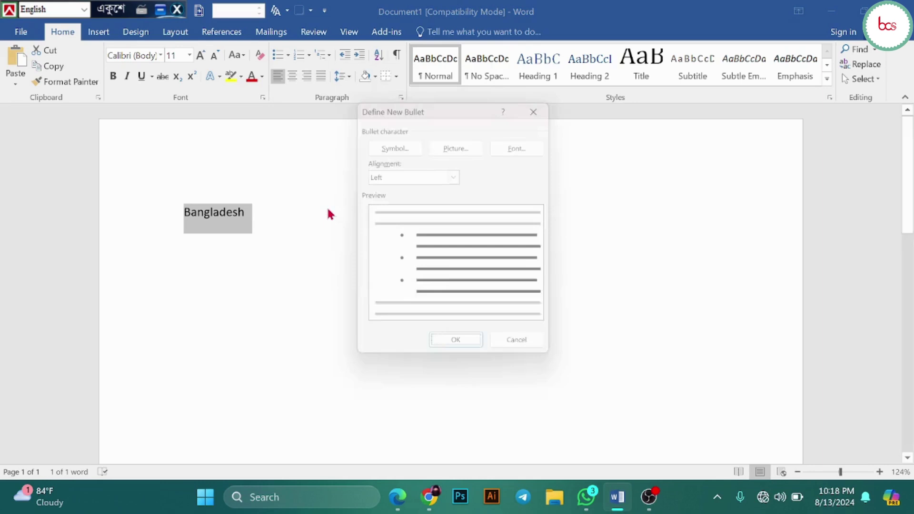
pyautogui.click(401, 149)
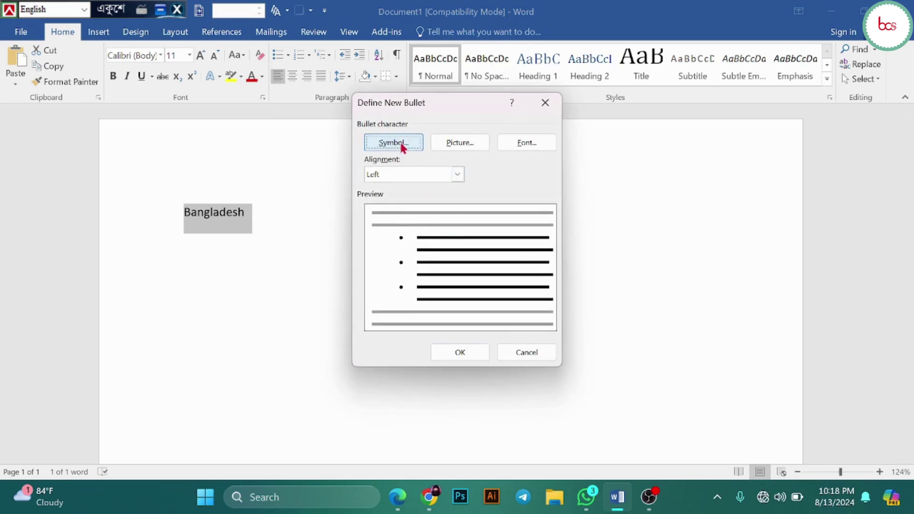
pyautogui.click(402, 145)
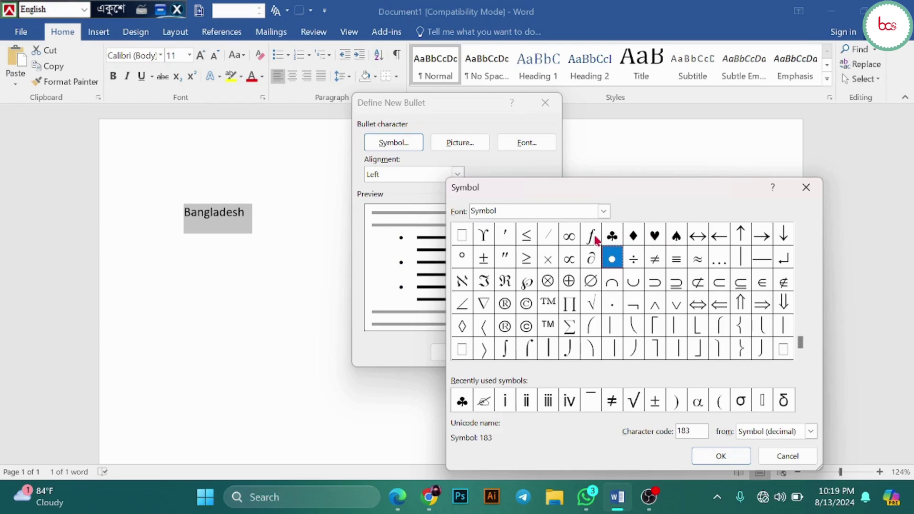
pyautogui.click(611, 236)
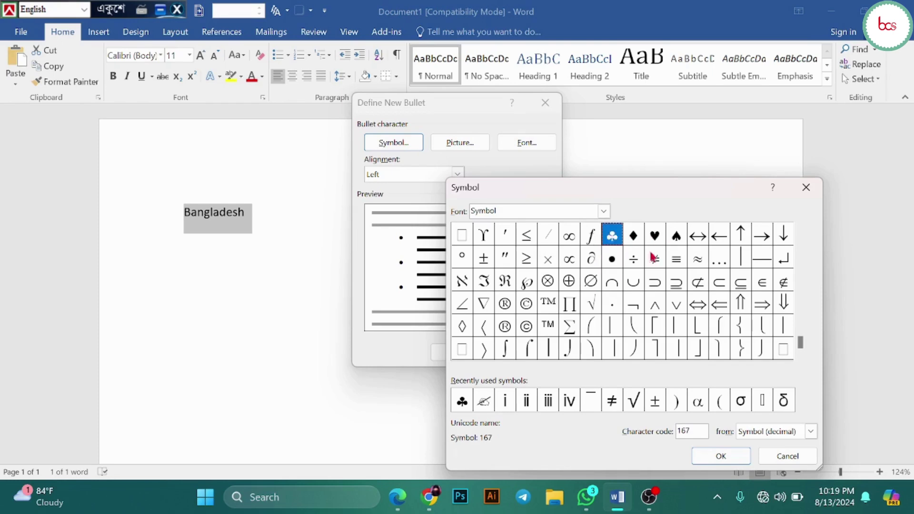
pyautogui.click(720, 454)
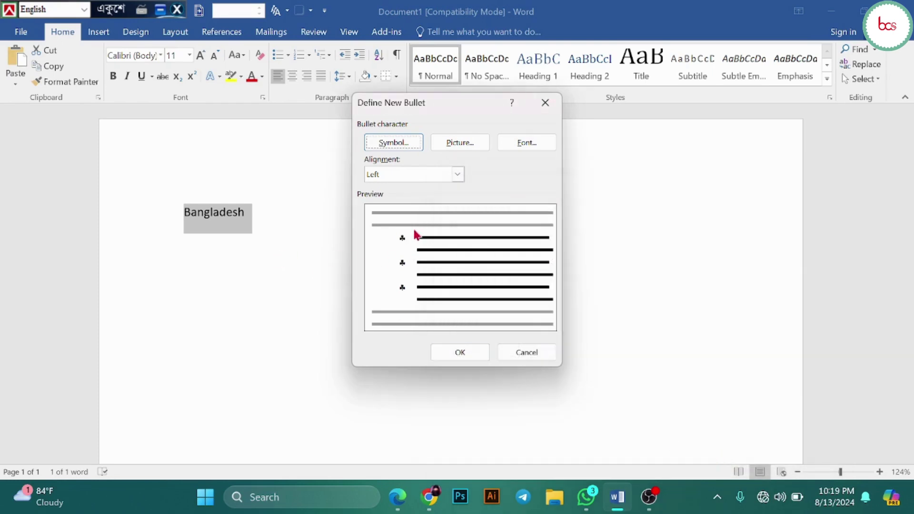
pyautogui.click(460, 354)
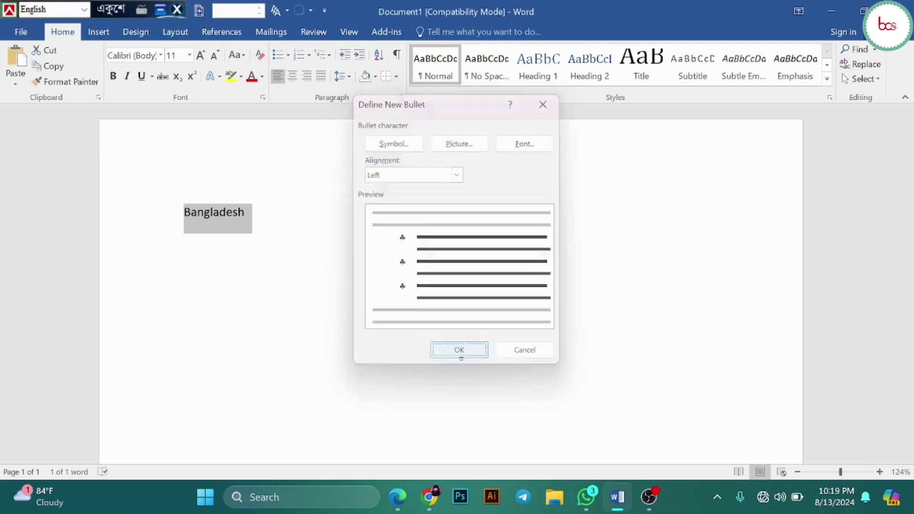
pyautogui.click(303, 220)
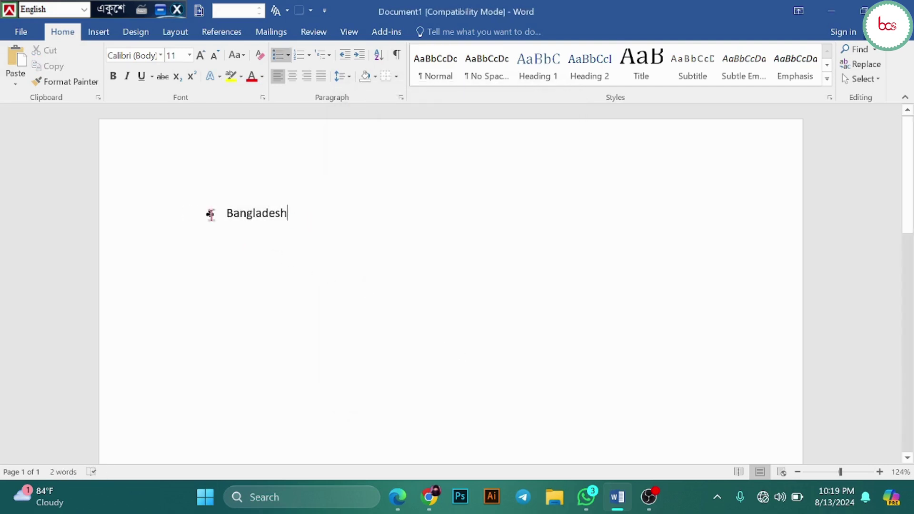
# Start defining a new picture bullet for the selected bulleted line, working offline to browse pictures stored on the computer
pyautogui.moveTo(226, 214); pyautogui.dragTo(301, 212)
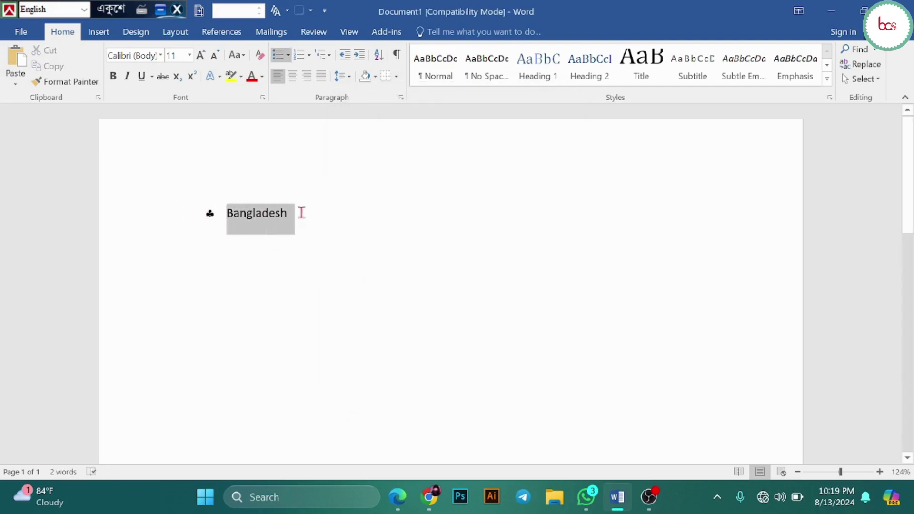
pyautogui.click(218, 218)
pyautogui.moveTo(226, 214); pyautogui.dragTo(196, 216)
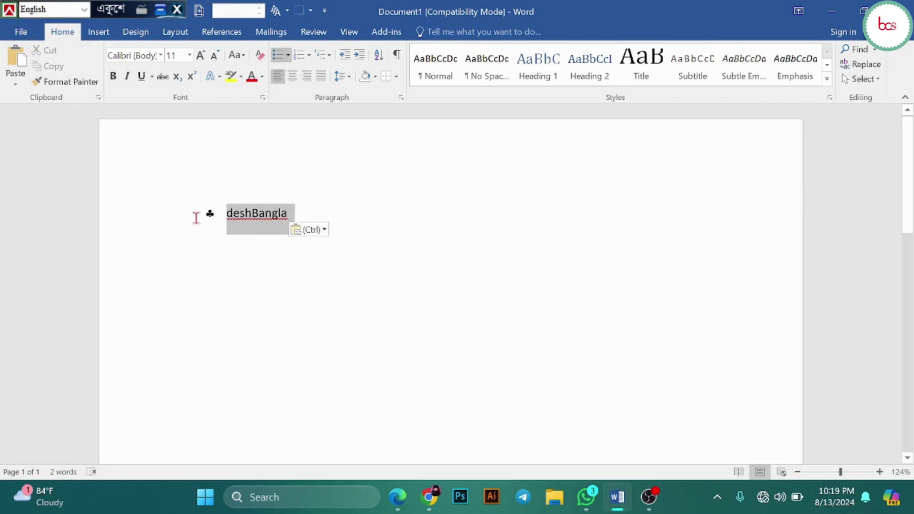
pyautogui.click(288, 56)
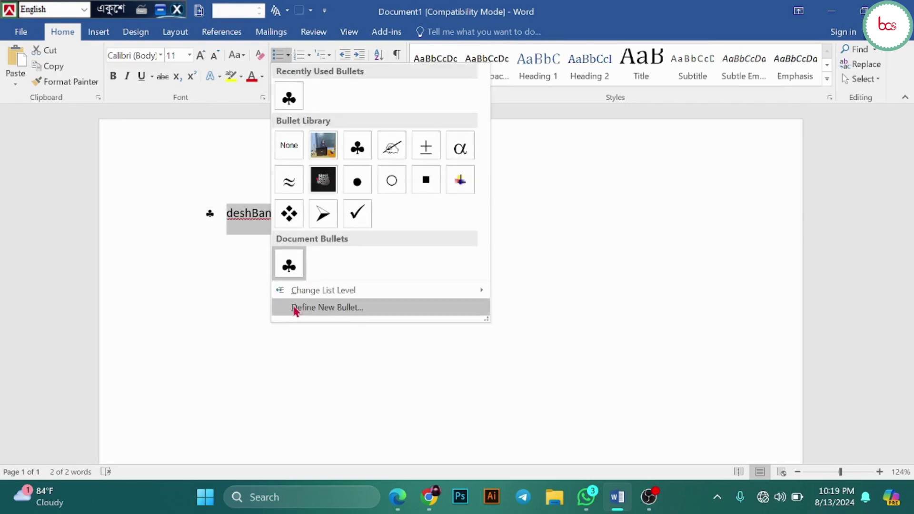
pyautogui.click(329, 307)
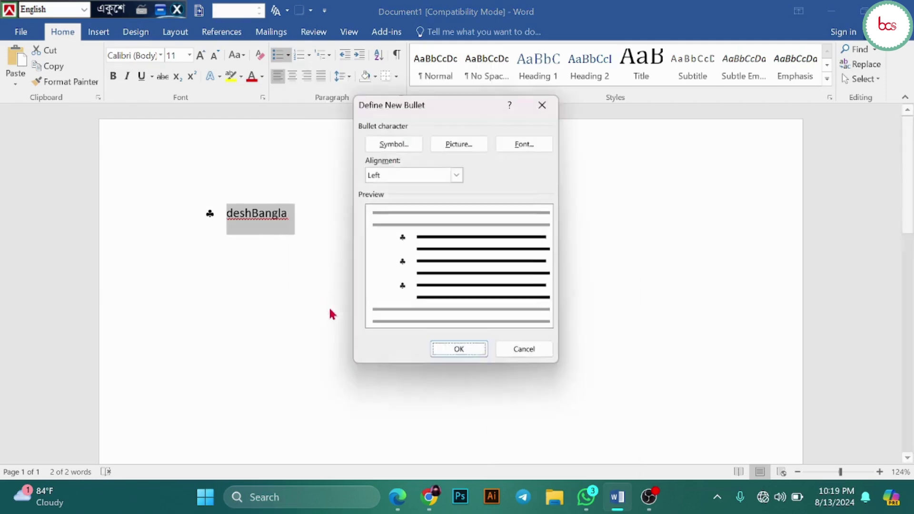
pyautogui.click(456, 145)
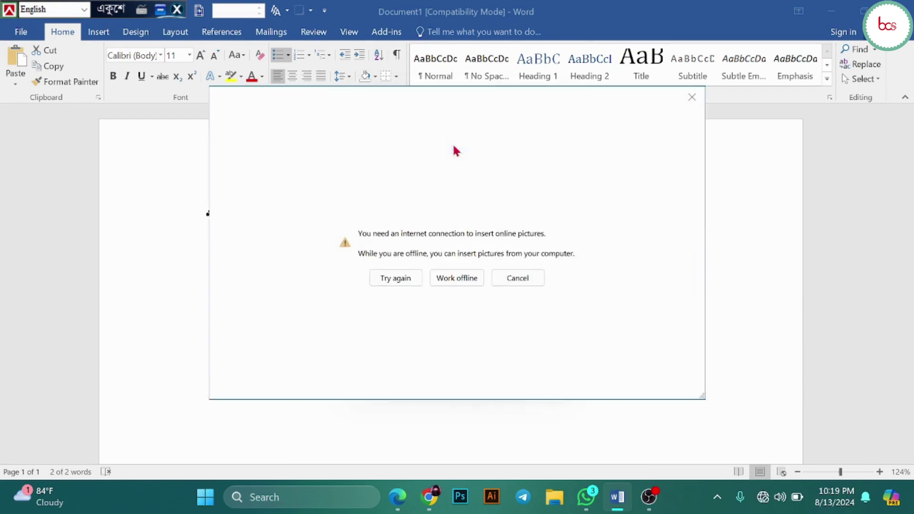
pyautogui.click(457, 282)
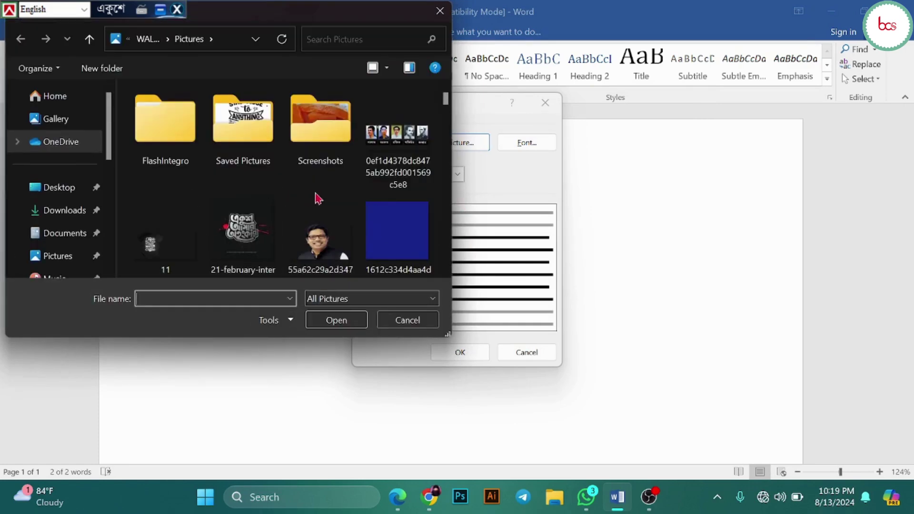
# Insert the pngtree-21st-february-shahid-minar image from the Pictures folder as the bullet and apply it to the line
pyautogui.scroll(-1, 362, 198)
pyautogui.scroll(-3, 357, 199)
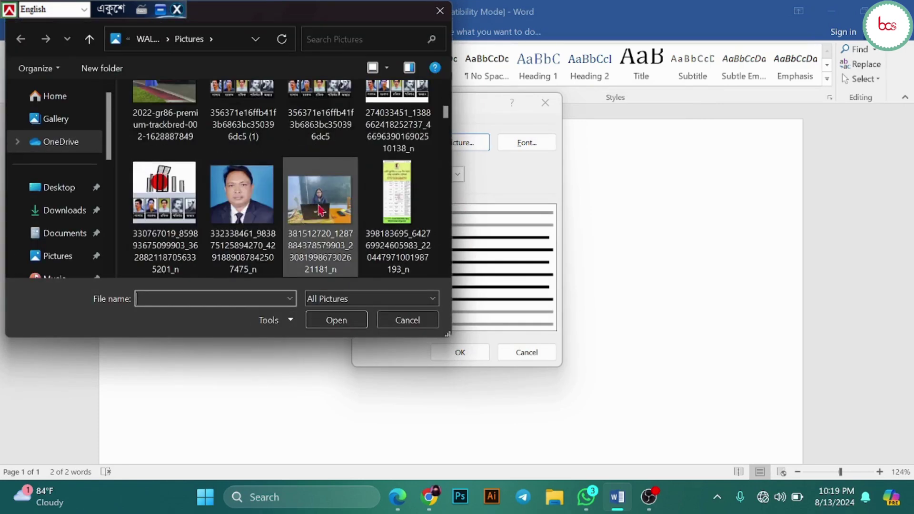
pyautogui.scroll(-2, 305, 205)
pyautogui.scroll(-4, 298, 214)
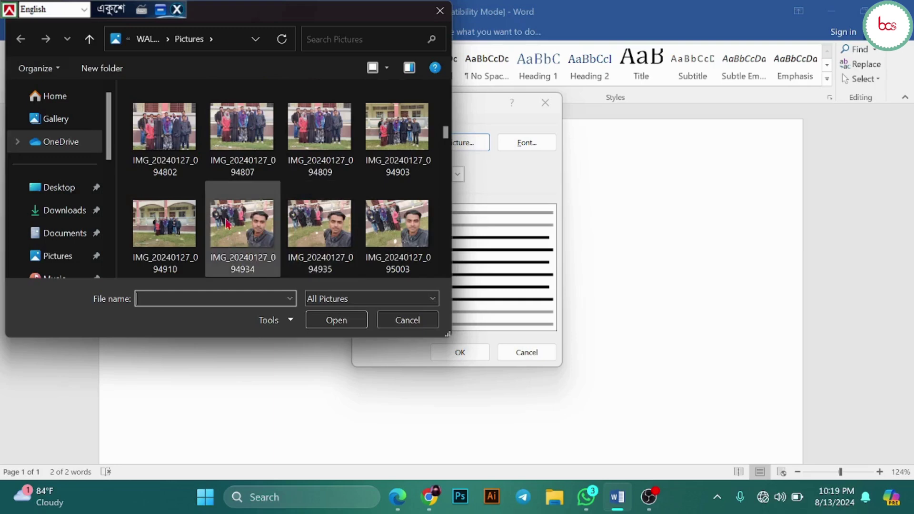
pyautogui.scroll(-3, 318, 167)
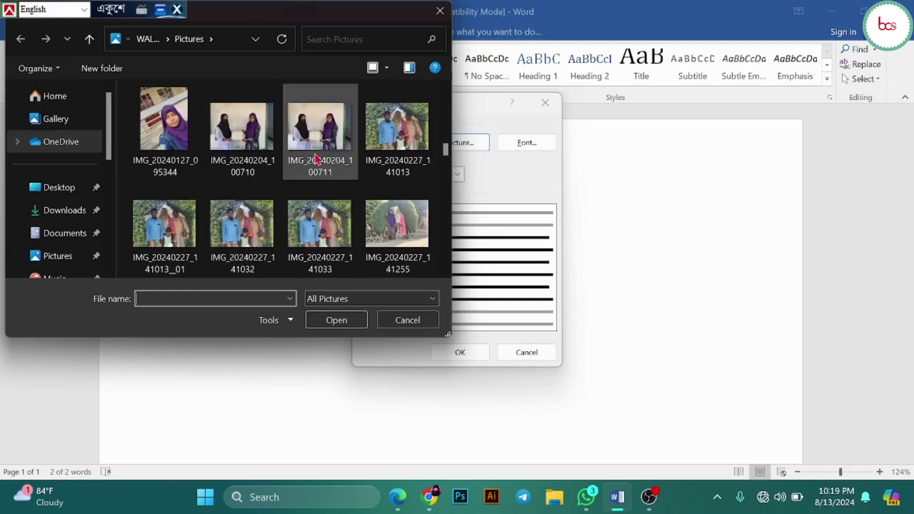
pyautogui.scroll(-4, 336, 217)
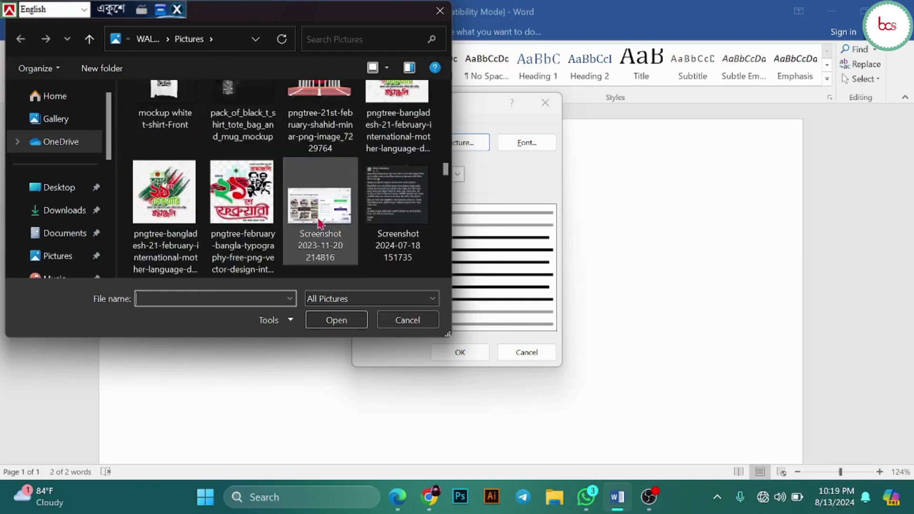
pyautogui.scroll(1, 318, 221)
pyautogui.click(319, 128)
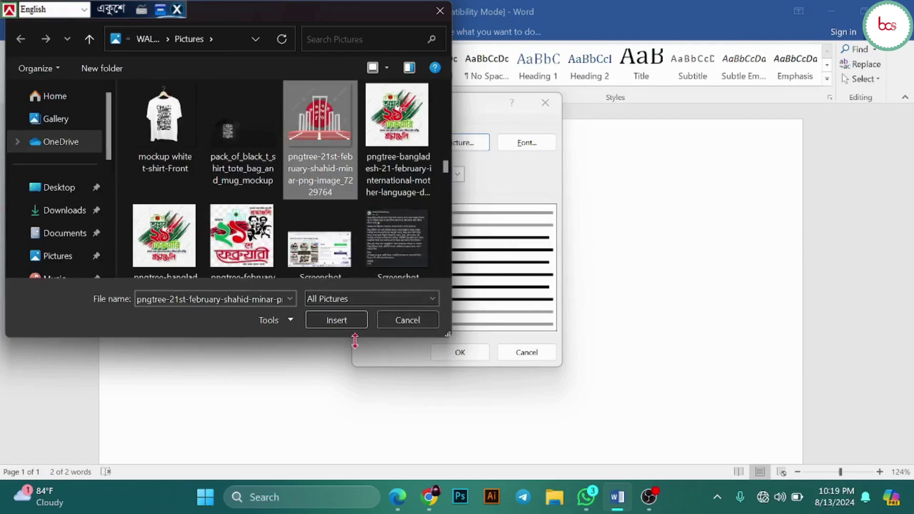
pyautogui.click(339, 326)
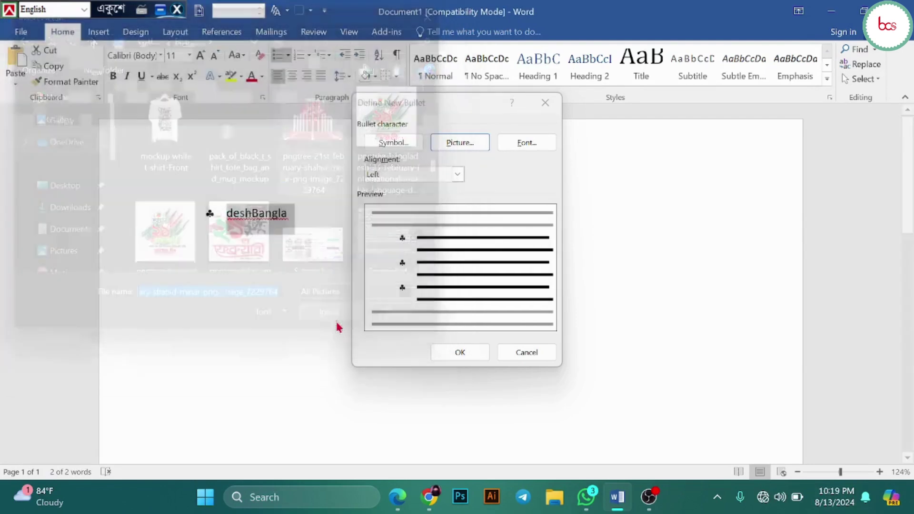
pyautogui.click(455, 353)
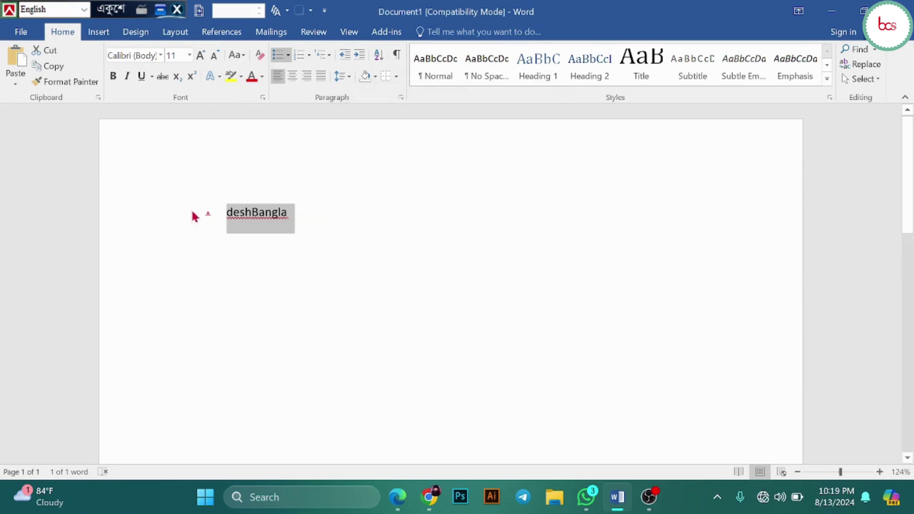
# Remove the empty second bullet and set the "deshBangla" line's font size to 36
pyautogui.moveTo(235, 223); pyautogui.dragTo(324, 241)
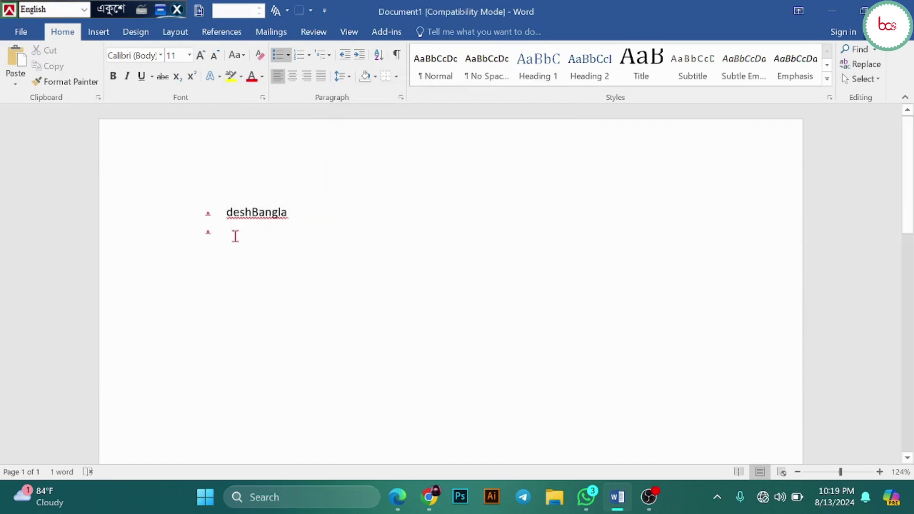
pyautogui.press('BackSpace')
pyautogui.click(140, 213)
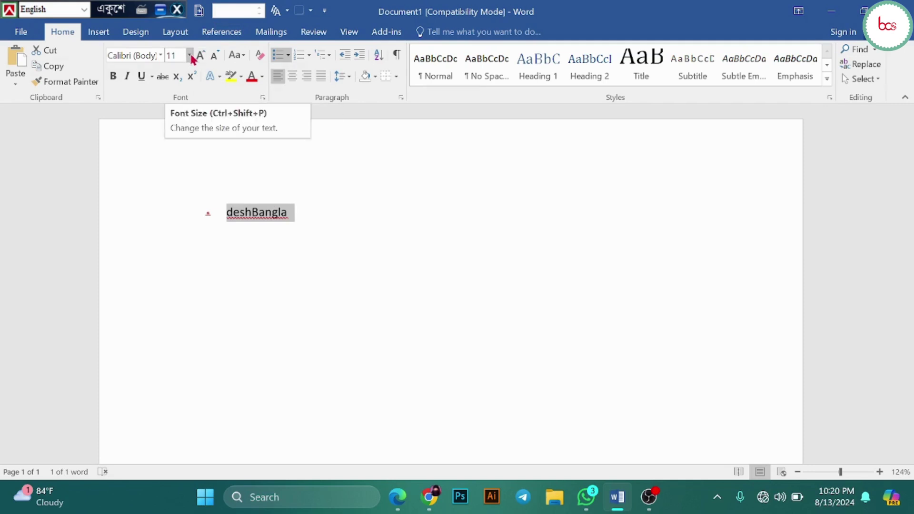
pyautogui.click(189, 56)
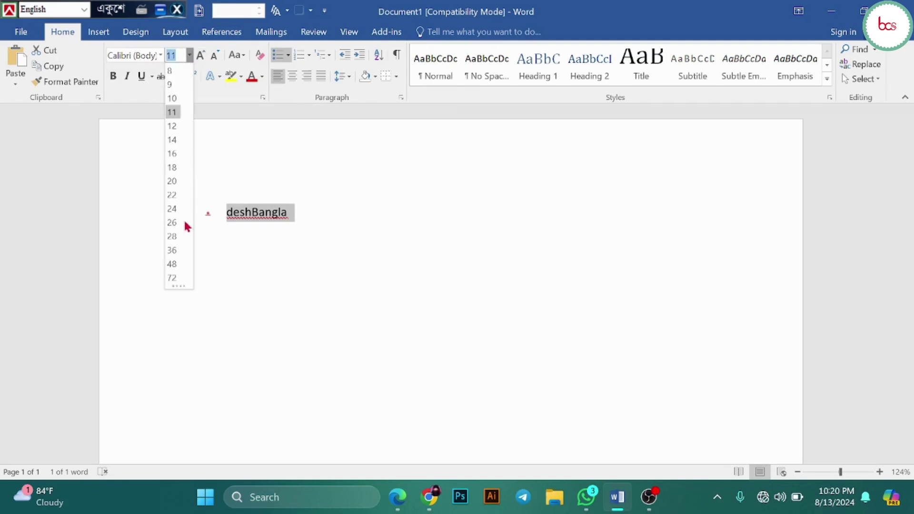
pyautogui.click(173, 250)
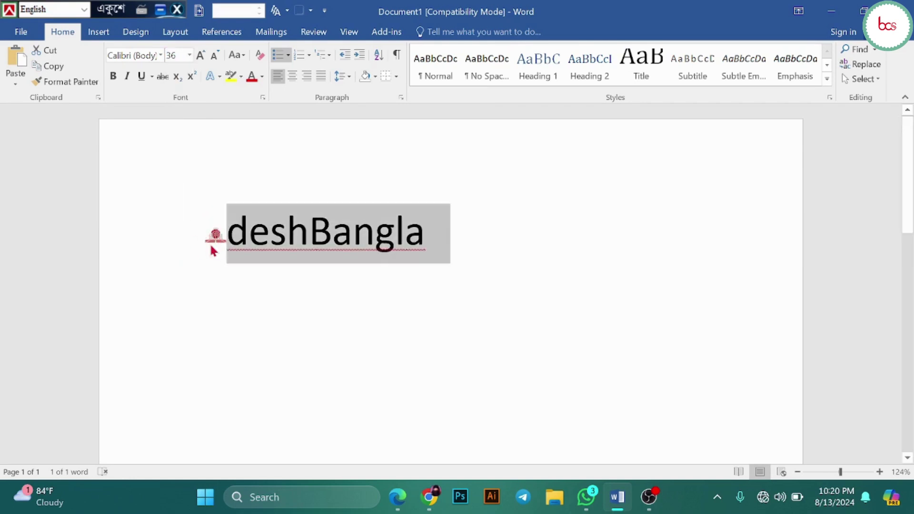
# Delete the "deshBangla" line together with its picture bullet and enter the text "asdf" in its place
pyautogui.click(322, 262)
pyautogui.moveTo(309, 233); pyautogui.dragTo(227, 226)
pyautogui.click(434, 186)
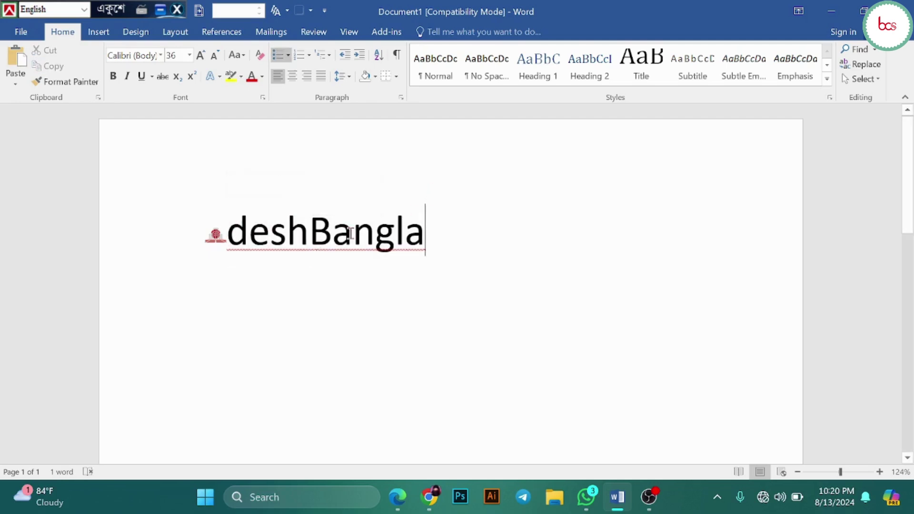
pyautogui.moveTo(449, 251); pyautogui.dragTo(138, 224)
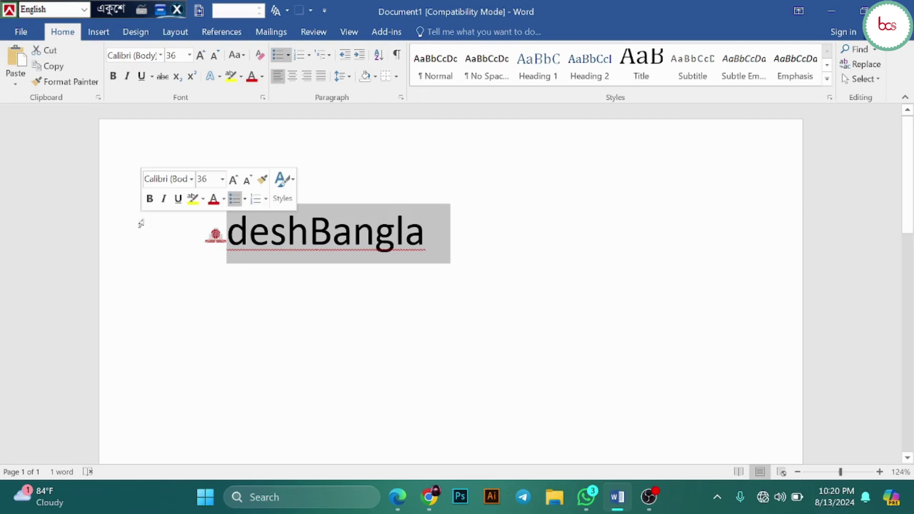
pyautogui.press('Delete')
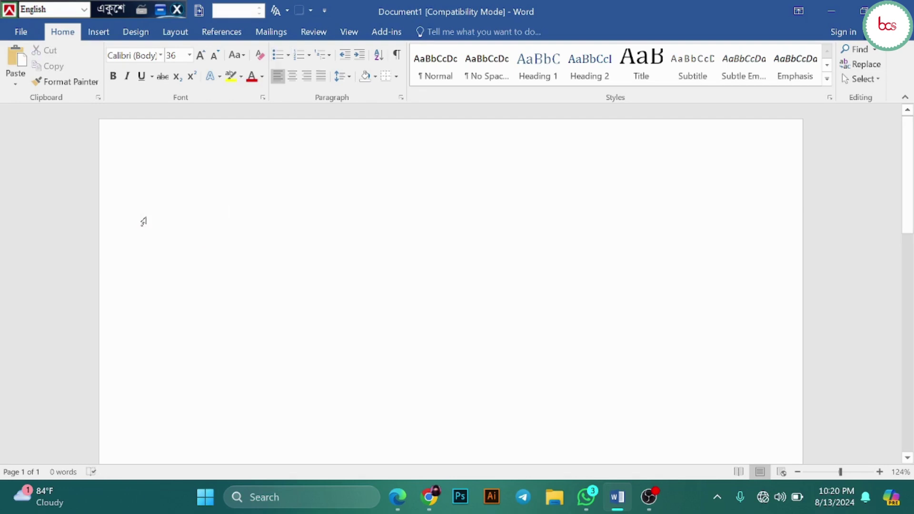
pyautogui.write('asdf')
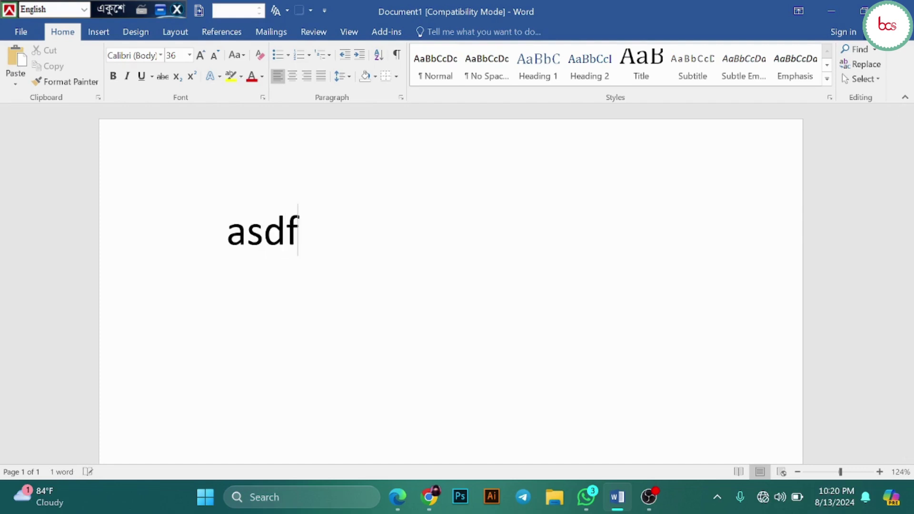
# Apply the uppercase Roman numeral numbering format (I., II., III.) to the "asdf" line
pyautogui.moveTo(309, 234); pyautogui.dragTo(217, 240)
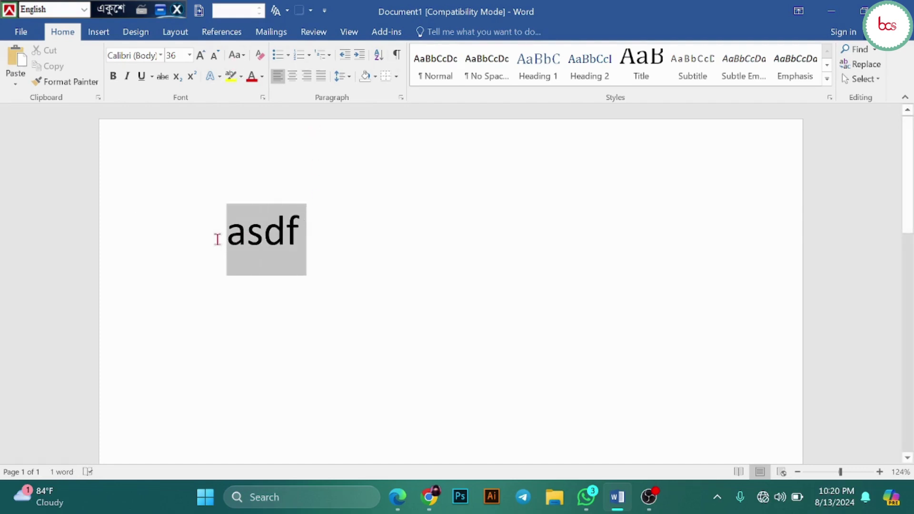
pyautogui.click(310, 56)
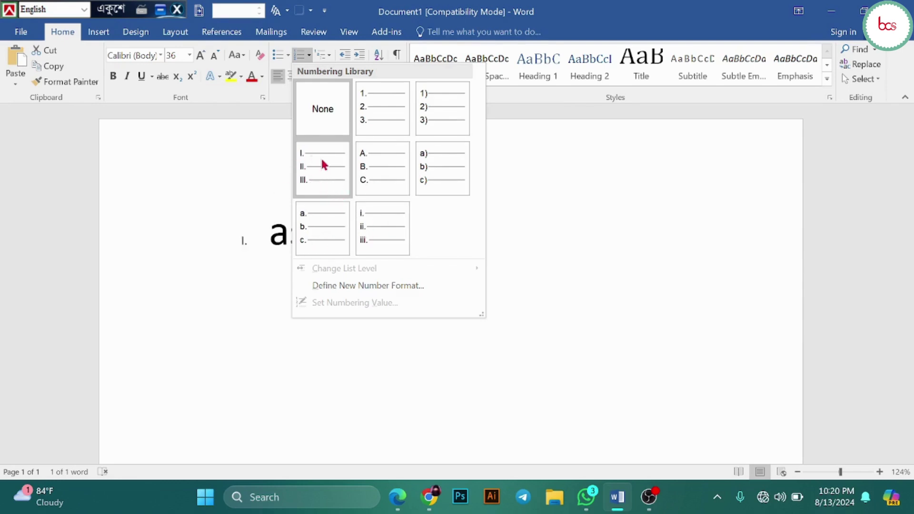
pyautogui.click(318, 180)
pyautogui.doubleClick(330, 243)
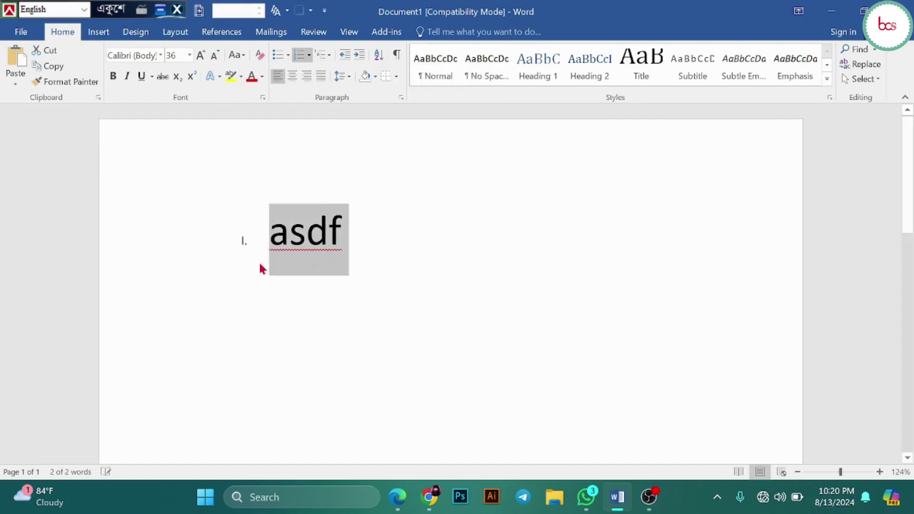
# Add "fhgg" as the second numbered item below "asdf" and start an empty third item
pyautogui.click(258, 246)
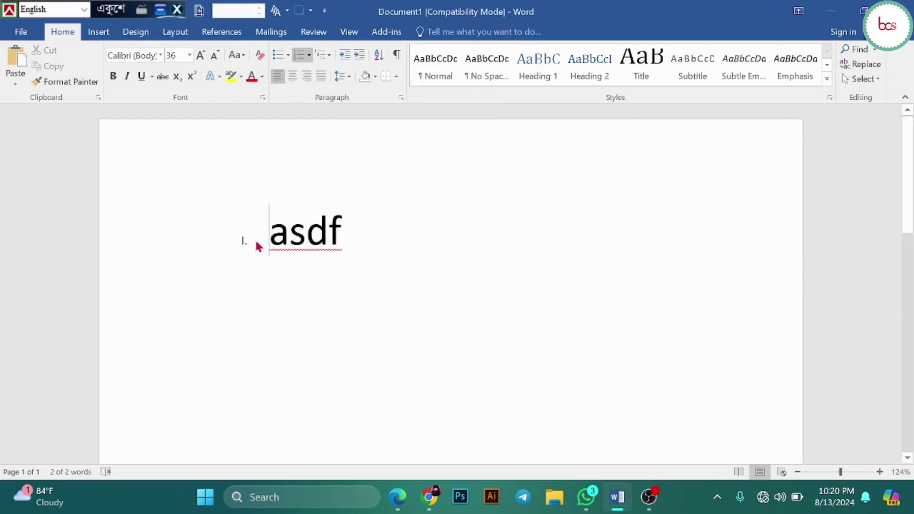
pyautogui.click(352, 233)
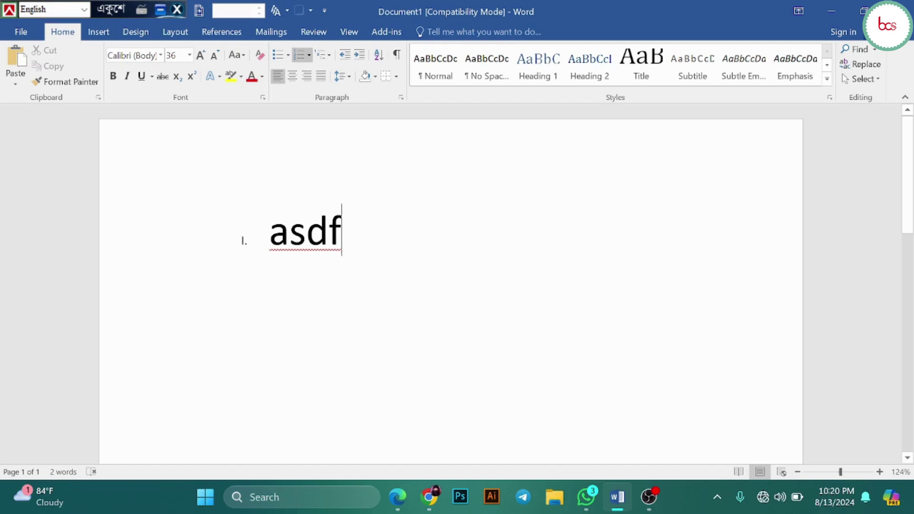
pyautogui.press('Return')
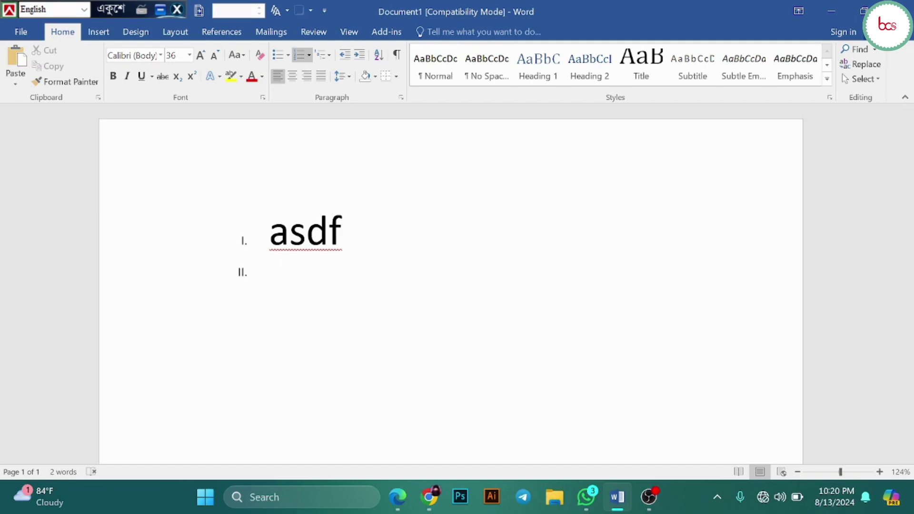
pyautogui.write('fhgg')
pyautogui.press('Return')
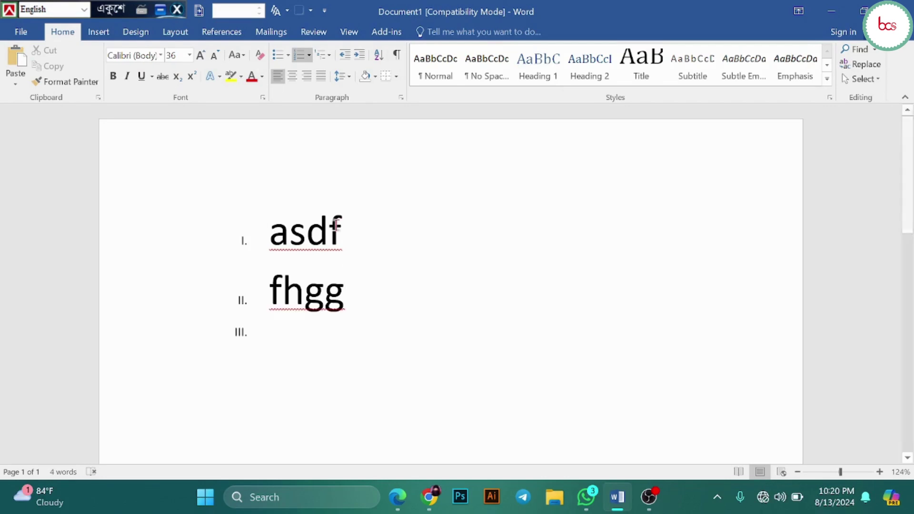
# Delete the Roman-numbered list and enter the text "asdf" in its place
pyautogui.moveTo(295, 356); pyautogui.dragTo(262, 240)
pyautogui.press('Delete')
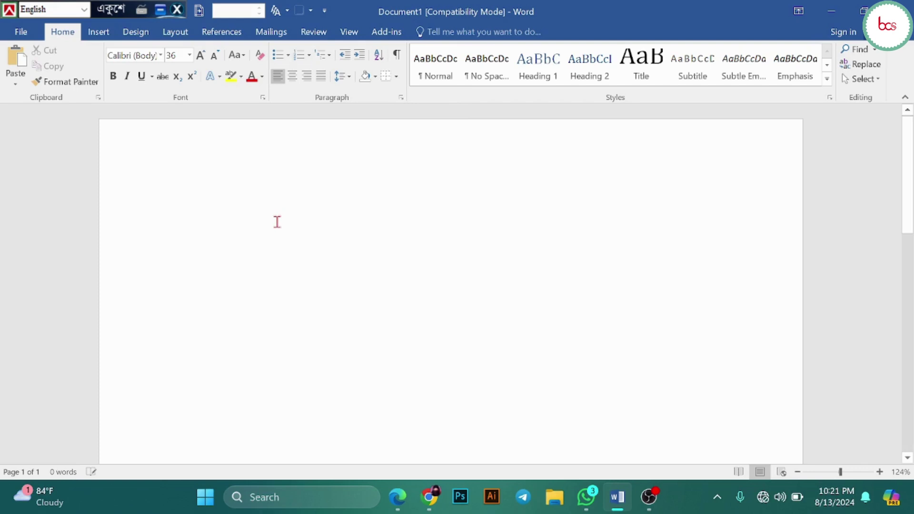
pyautogui.write('asdf')
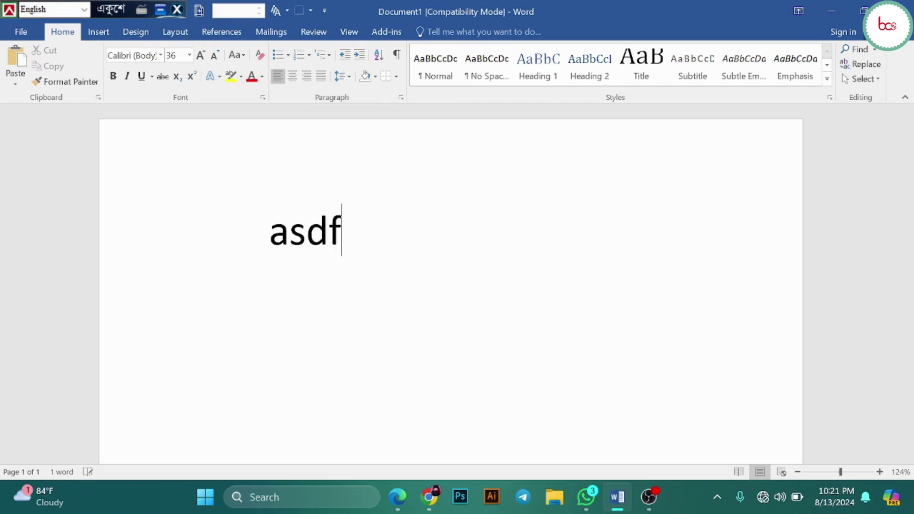
# Apply the 1., 1.1., 1.1.1. multilevel list format from the List Library to the "asdf" line
pyautogui.click(243, 226)
pyautogui.moveTo(342, 234); pyautogui.dragTo(247, 234)
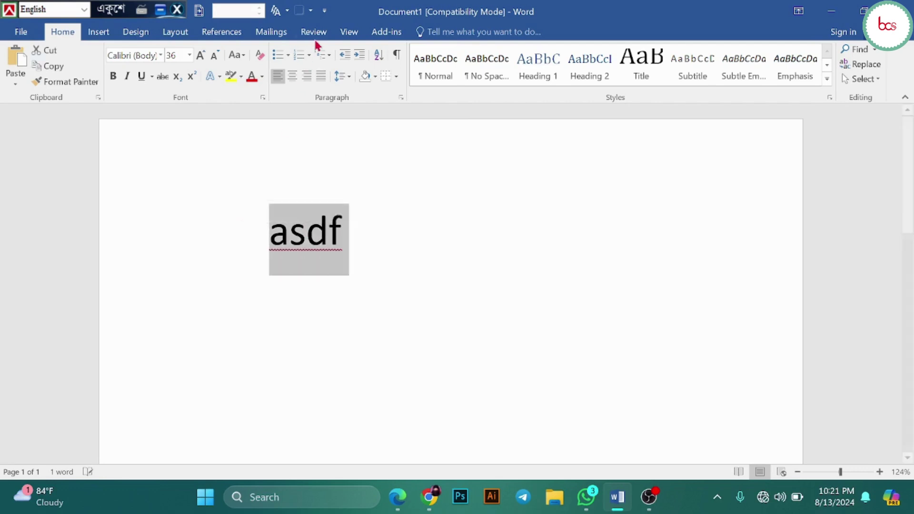
pyautogui.click(334, 62)
pyautogui.moveTo(389, 209)
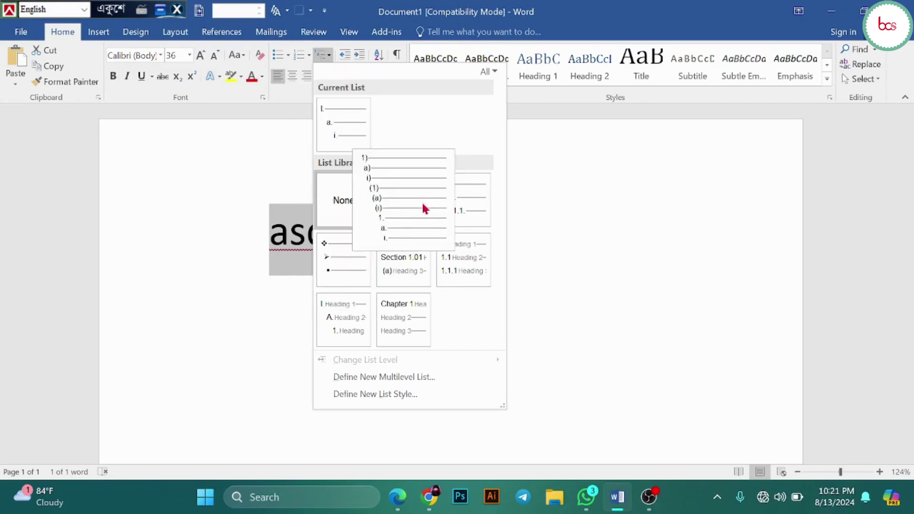
pyautogui.moveTo(407, 237)
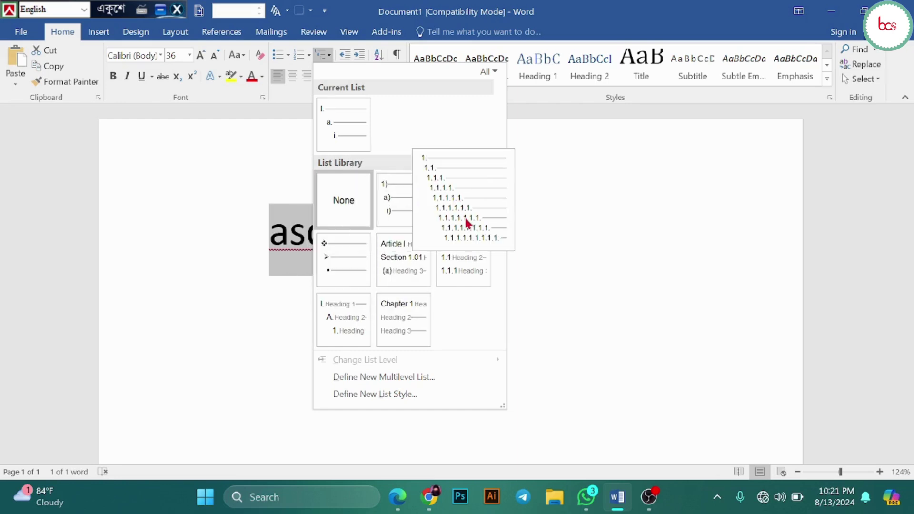
pyautogui.click(467, 221)
pyautogui.click(442, 246)
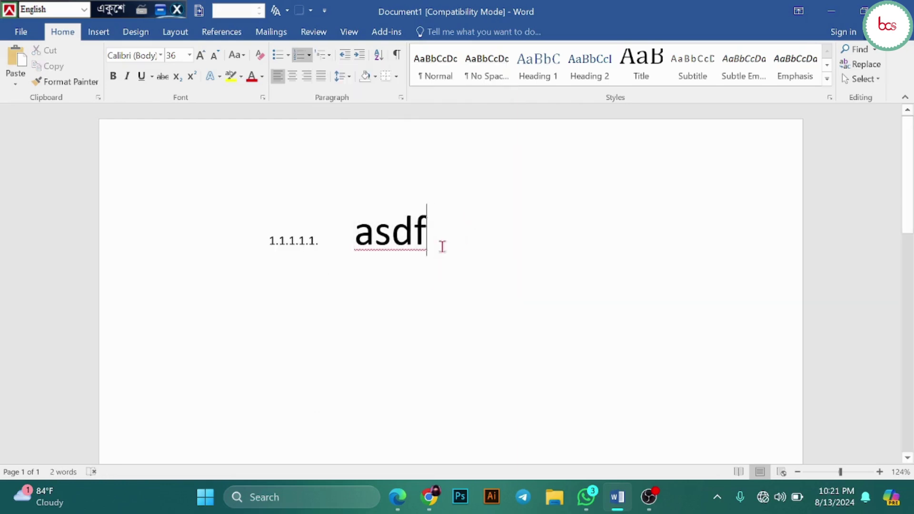
# Add two more items, "d" and "g", to the multilevel list below "asdf"
pyautogui.press('Return')
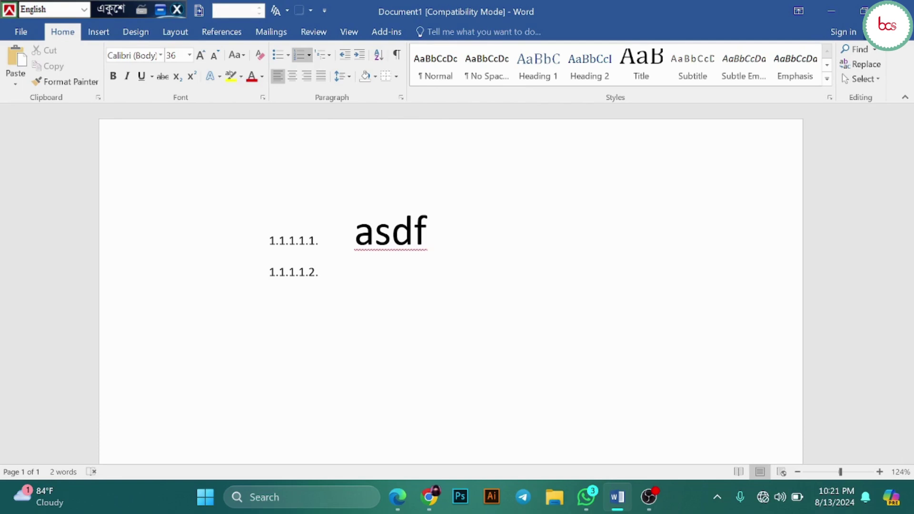
pyautogui.write('d')
pyautogui.press('Return')
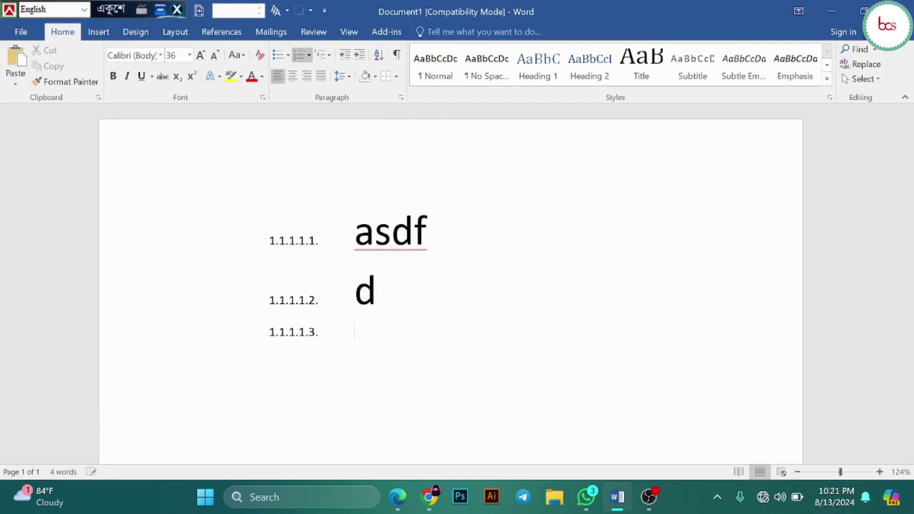
pyautogui.write('g')
# Delete all the multilevel list items with their numbering and enter "asdf" as plain text
pyautogui.moveTo(393, 395); pyautogui.dragTo(265, 258)
pyautogui.press('BackSpace')
pyautogui.press('BackSpace')
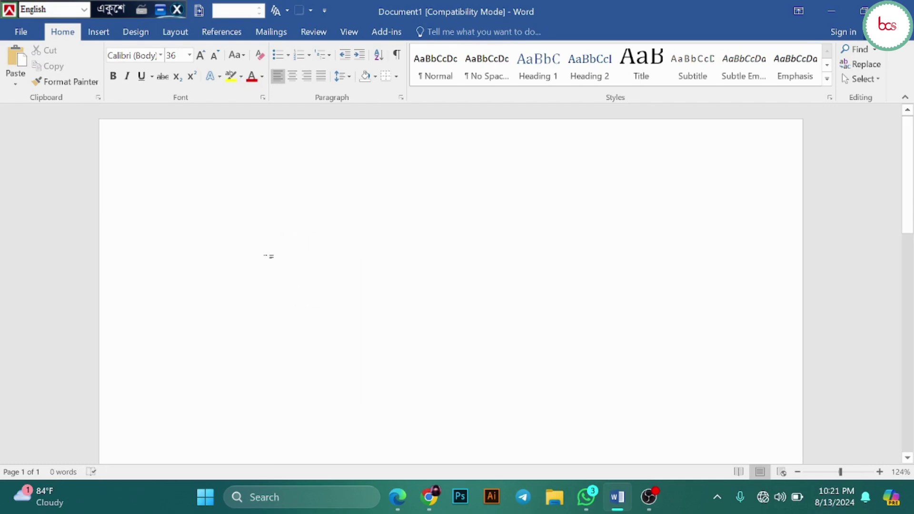
pyautogui.write('asdf')
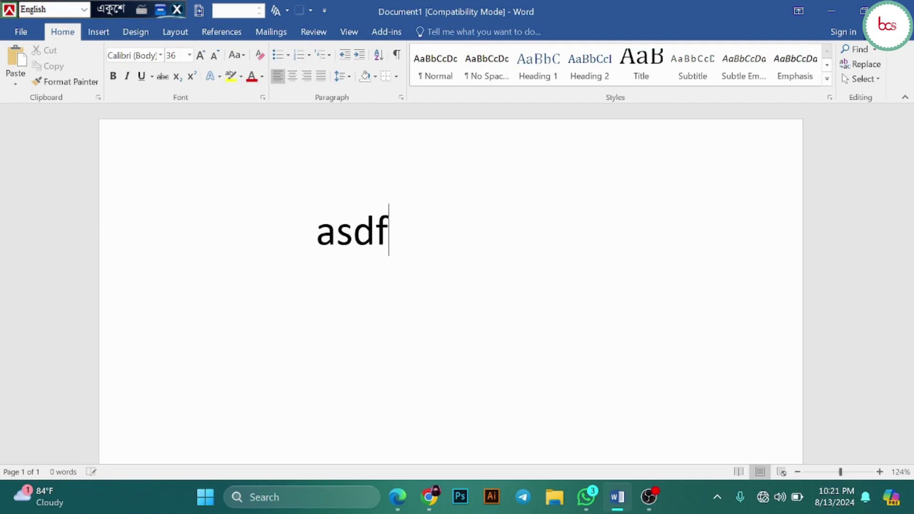
# Decrease the indent of the "asdf" line until it sits at the left margin
pyautogui.moveTo(406, 231); pyautogui.dragTo(303, 235)
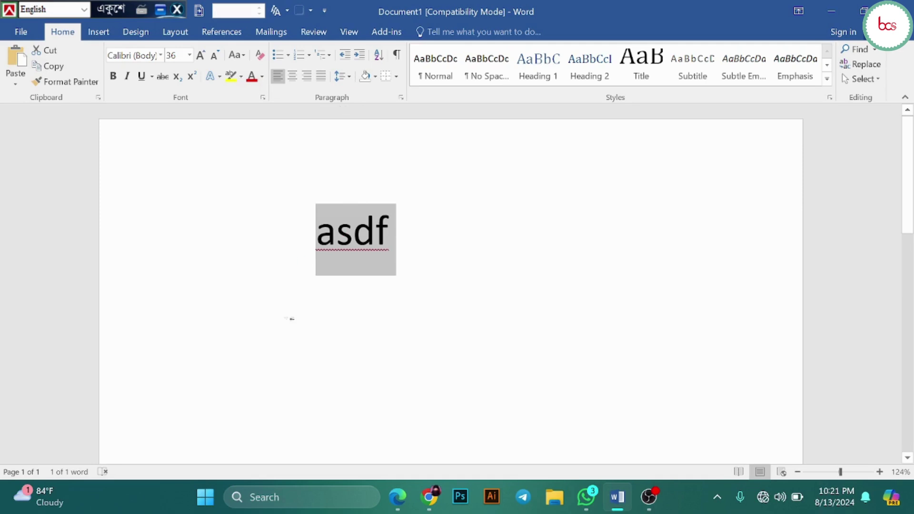
pyautogui.click(345, 55)
pyautogui.click(345, 55)
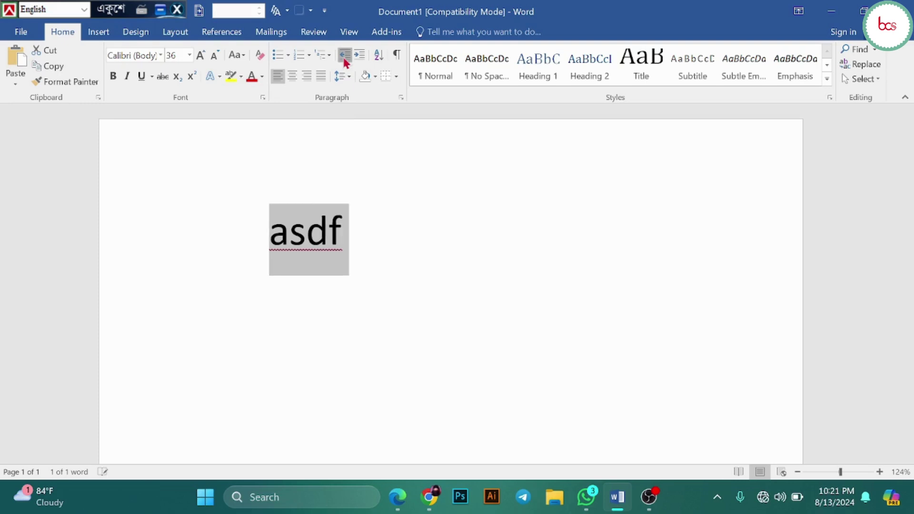
pyautogui.click(345, 56)
pyautogui.click(345, 55)
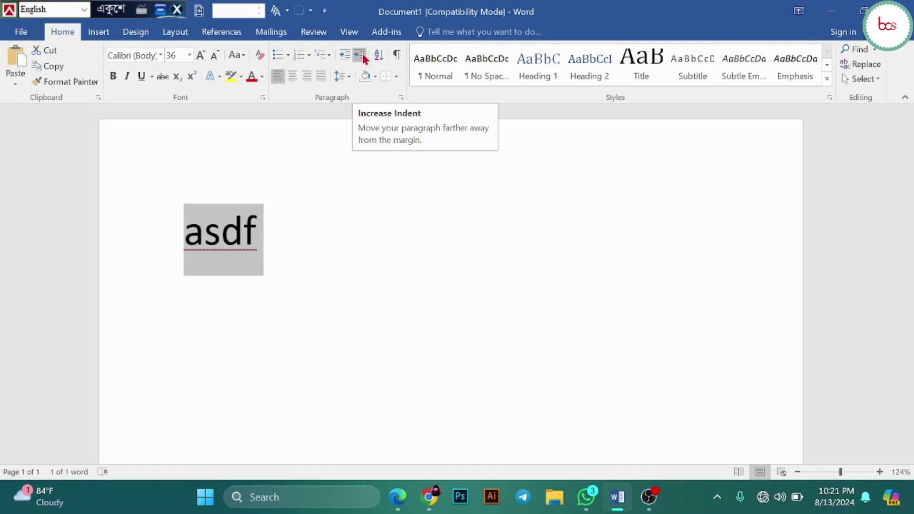
# Increase the indent of the "asdf" line by nine steps, moving it far from the left margin
pyautogui.click(360, 55)
pyautogui.click(360, 56)
pyautogui.click(360, 55)
pyautogui.click(360, 55)
pyautogui.click(360, 55)
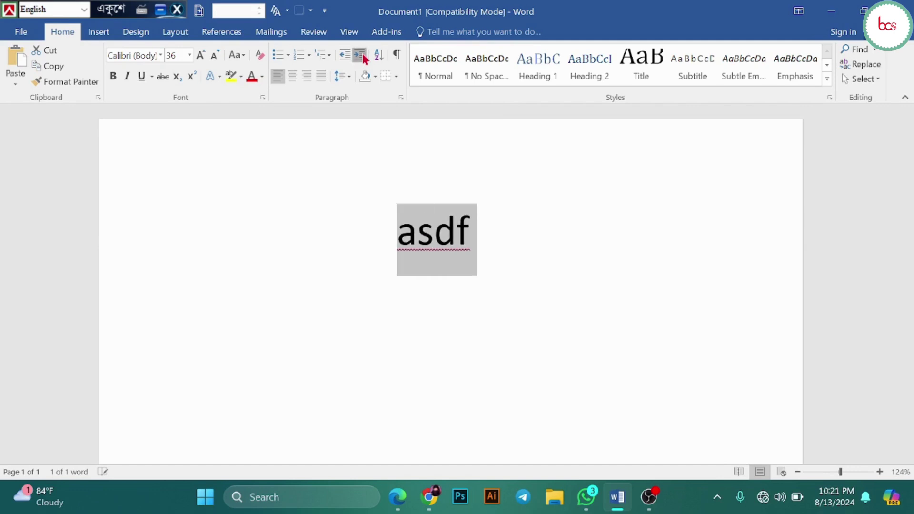
pyautogui.click(362, 57)
pyautogui.click(363, 56)
pyautogui.click(362, 56)
pyautogui.click(363, 56)
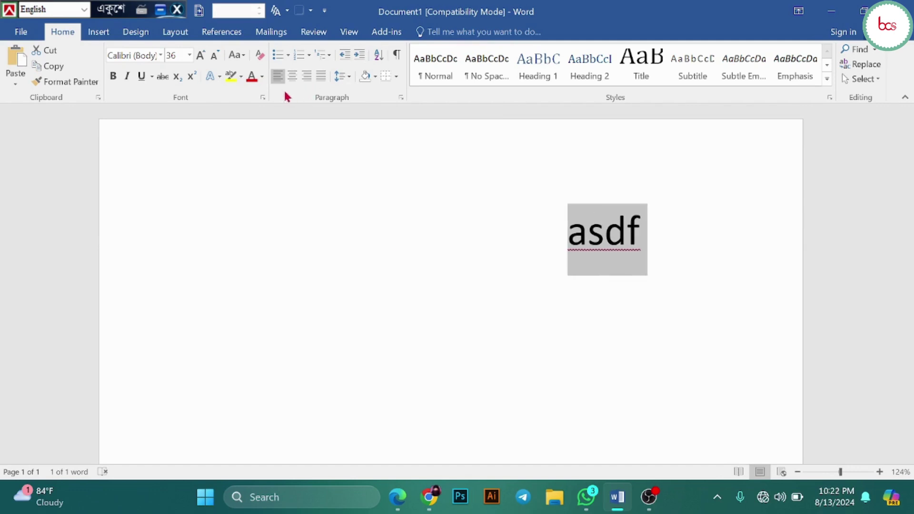
# Decrease the indent of the "asdf" line by nine steps to return it to the left margin
pyautogui.click(343, 61)
pyautogui.click(342, 61)
pyautogui.click(343, 60)
pyautogui.click(342, 61)
pyautogui.click(343, 61)
pyautogui.click(343, 61)
pyautogui.click(343, 61)
pyautogui.click(343, 61)
pyautogui.click(343, 61)
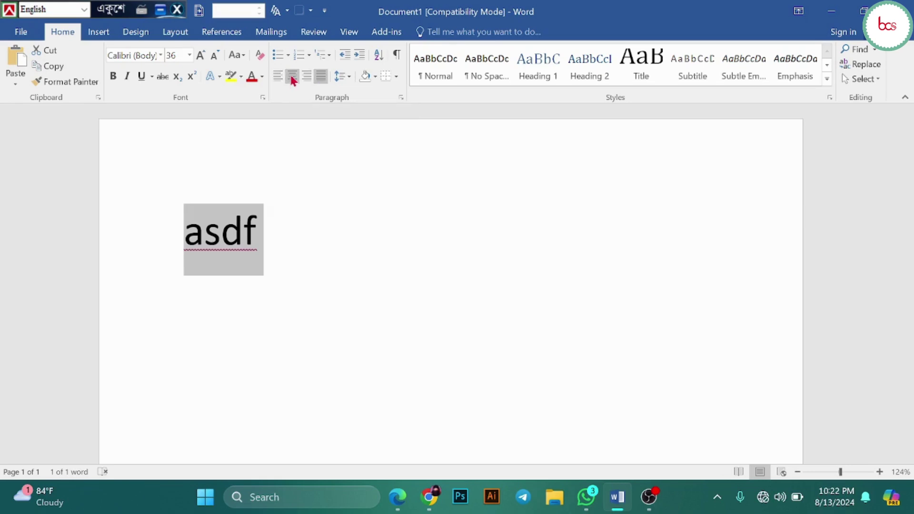
# Try center and right alignment on the "asdf" line, ending with left alignment
pyautogui.click(292, 77)
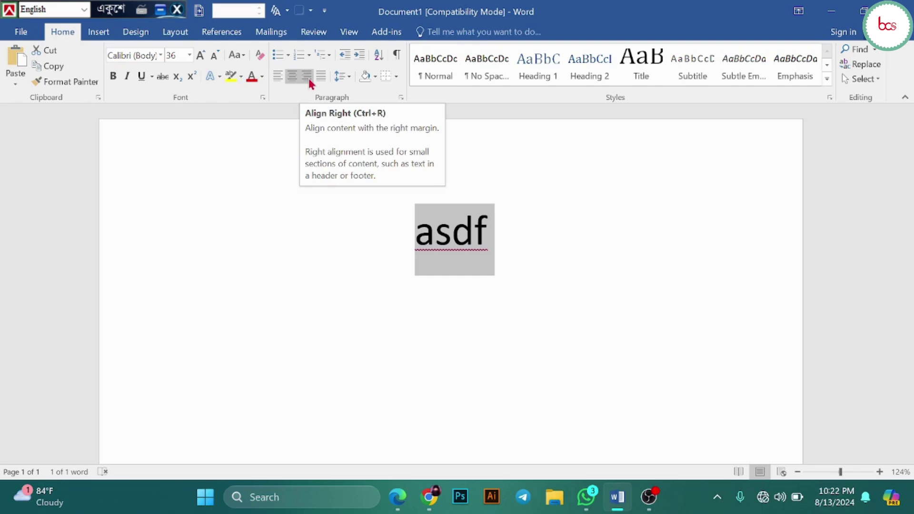
pyautogui.click(307, 77)
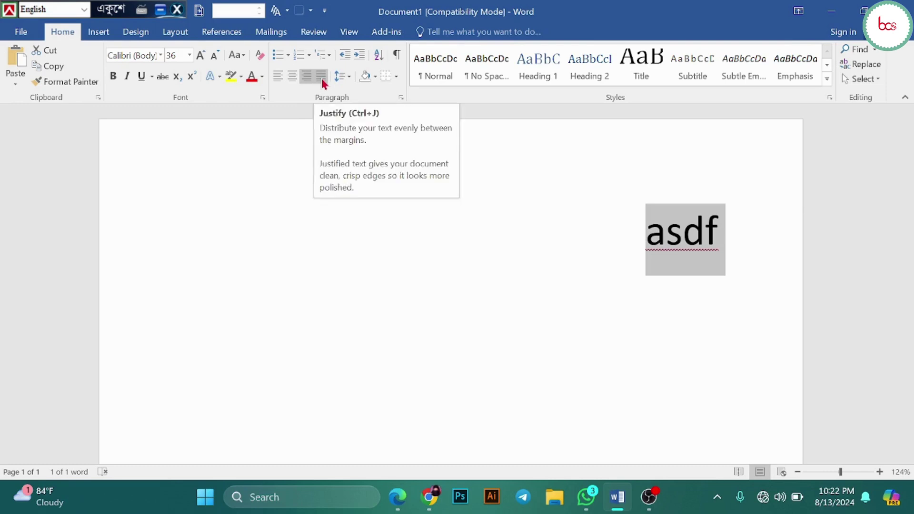
pyautogui.hotkey('ctrl', 'l')
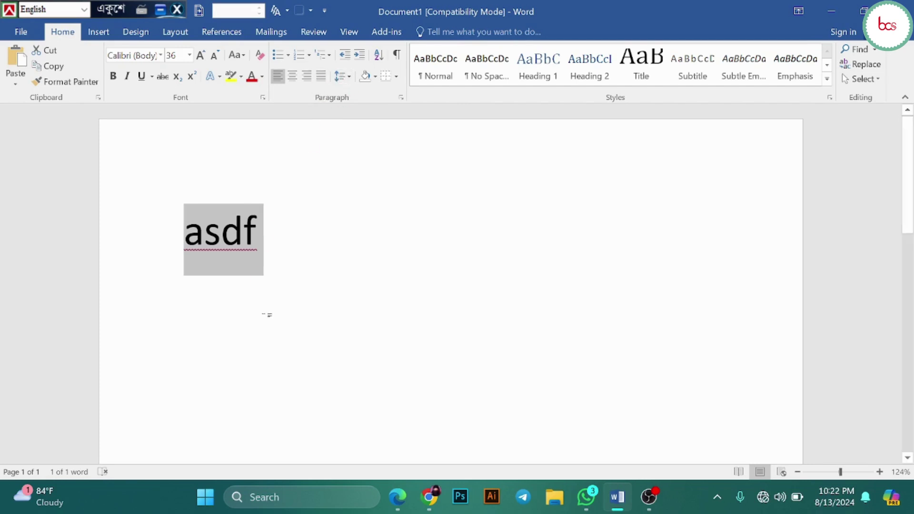
# Add a second line with the text "sfdgfh" below "asdf"
pyautogui.doubleClick(276, 231)
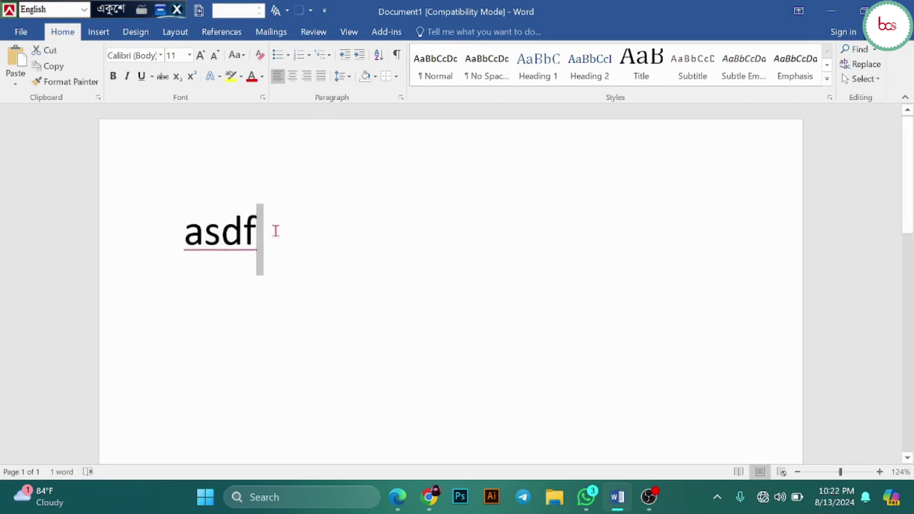
pyautogui.click(275, 231)
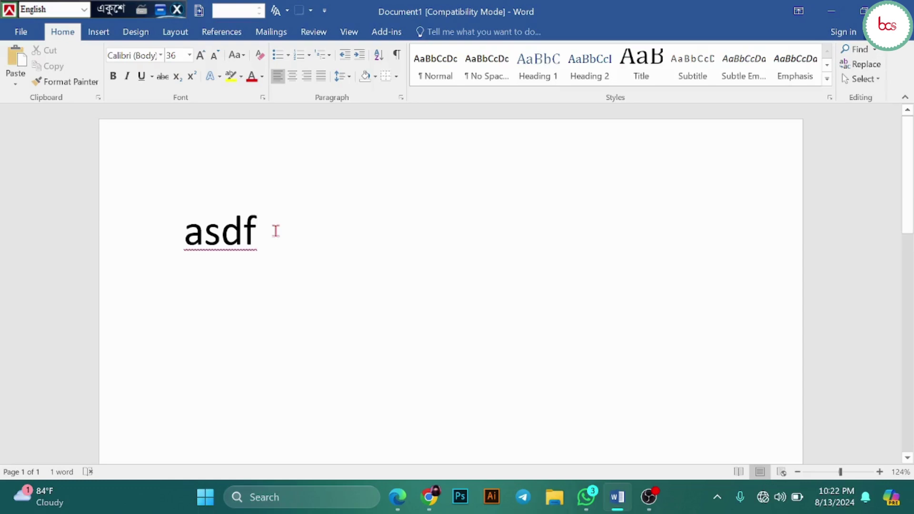
pyautogui.press('Return')
pyautogui.write('sfd')
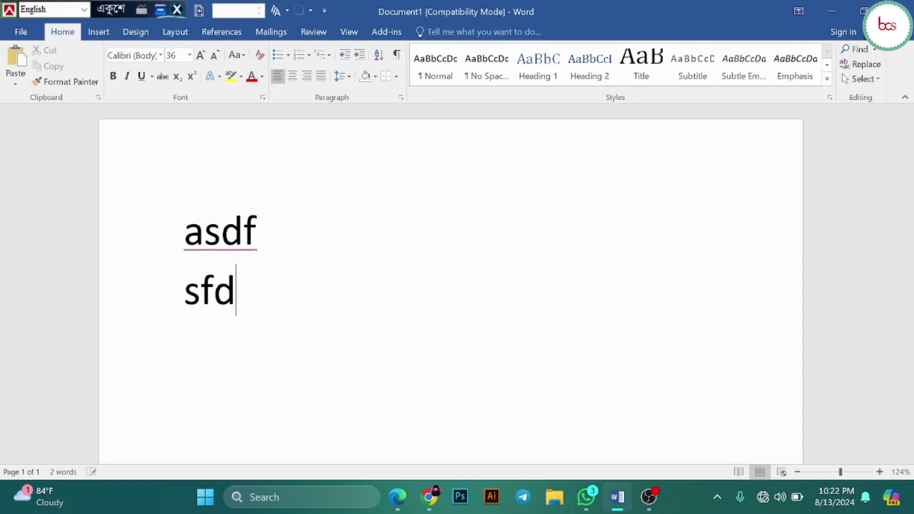
pyautogui.write('gfh')
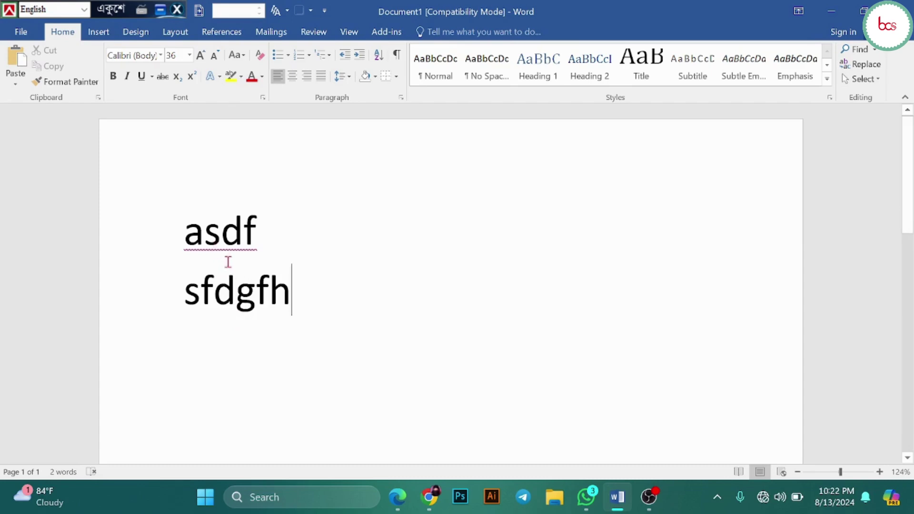
# Set the line spacing of the "asdf" and "sfdgfh" lines to 1.5
pyautogui.moveTo(327, 293); pyautogui.dragTo(166, 238)
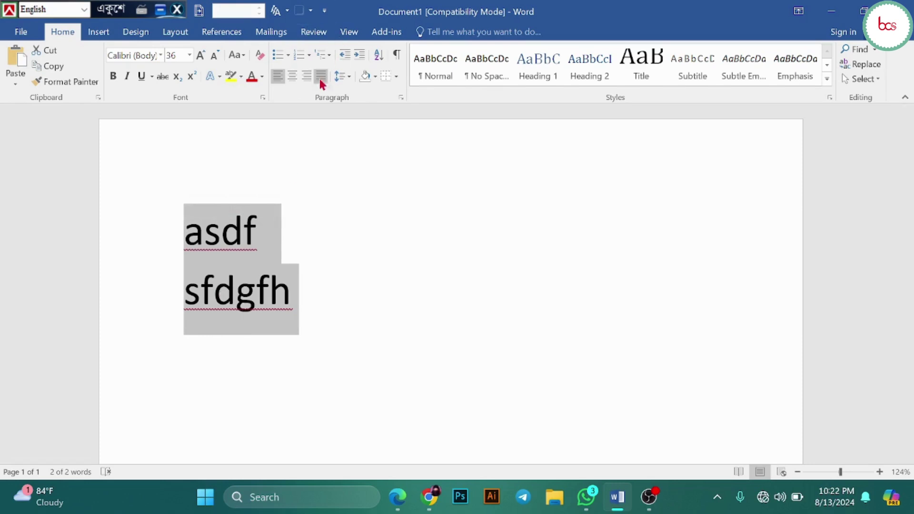
pyautogui.click(351, 78)
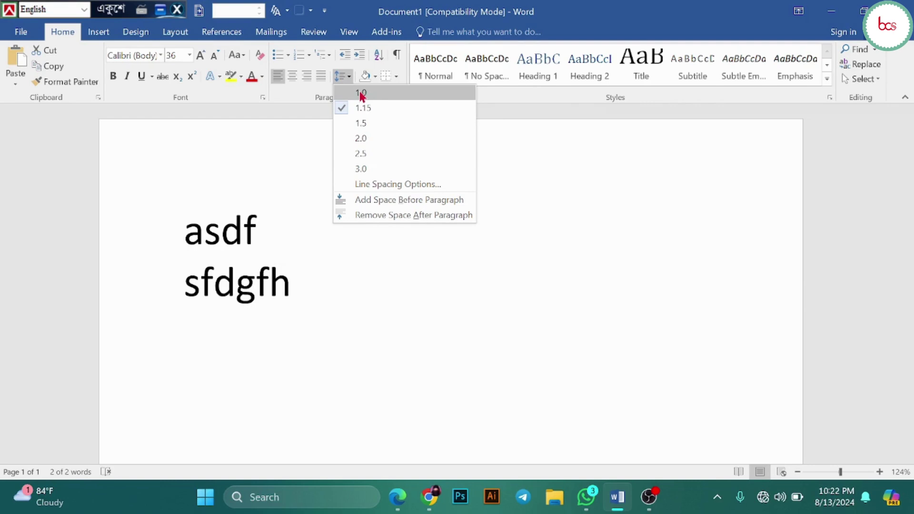
pyautogui.click(360, 125)
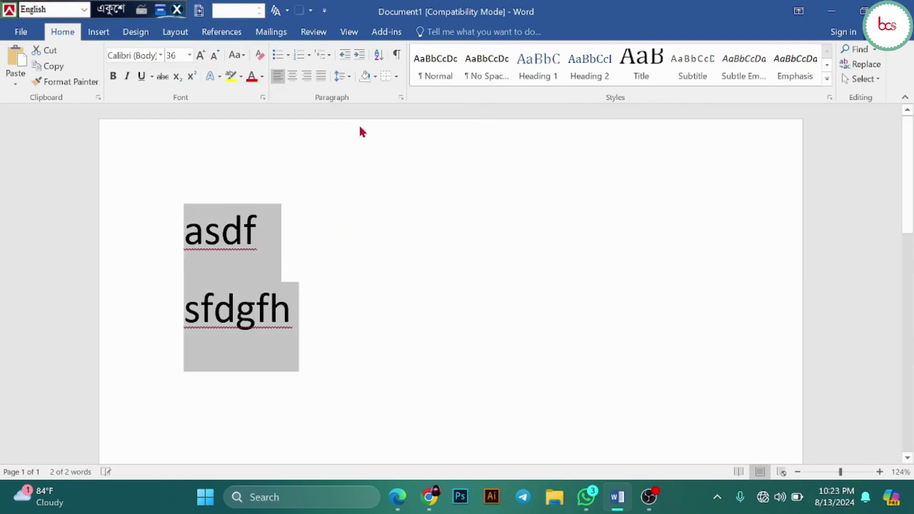
# Delete both sample lines, "asdf" and "sfdgfh", from the document
pyautogui.click(153, 264)
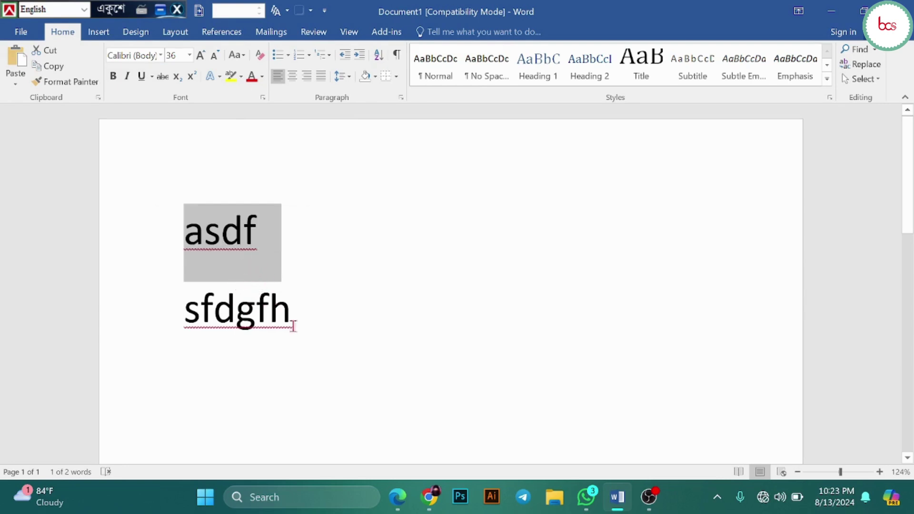
pyautogui.doubleClick(302, 338)
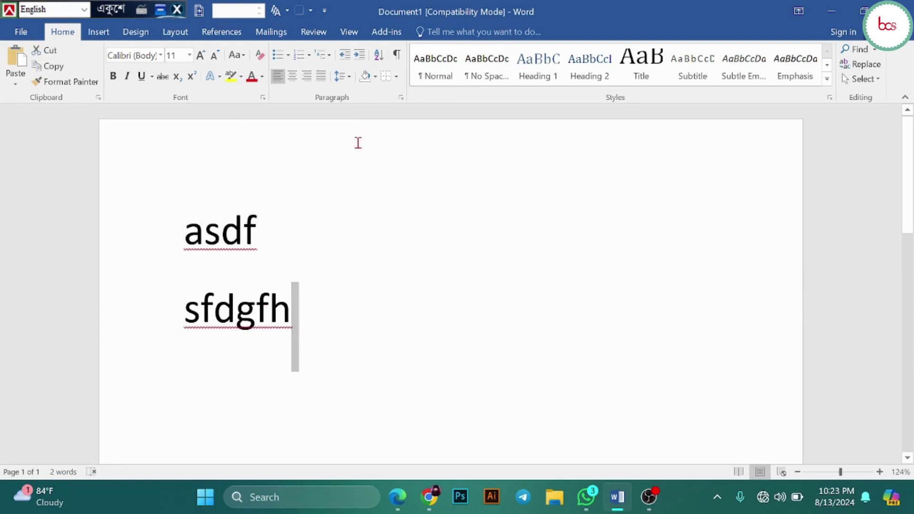
pyautogui.click(309, 312)
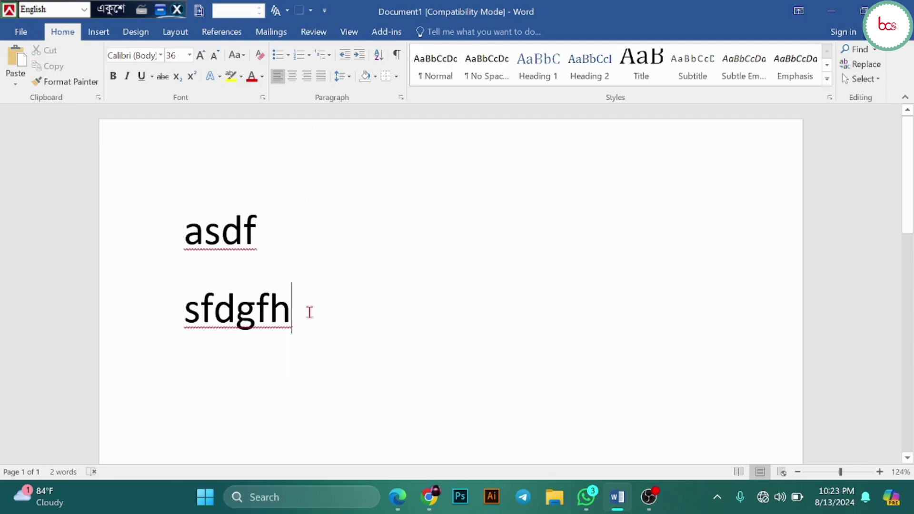
pyautogui.moveTo(302, 312); pyautogui.dragTo(182, 220)
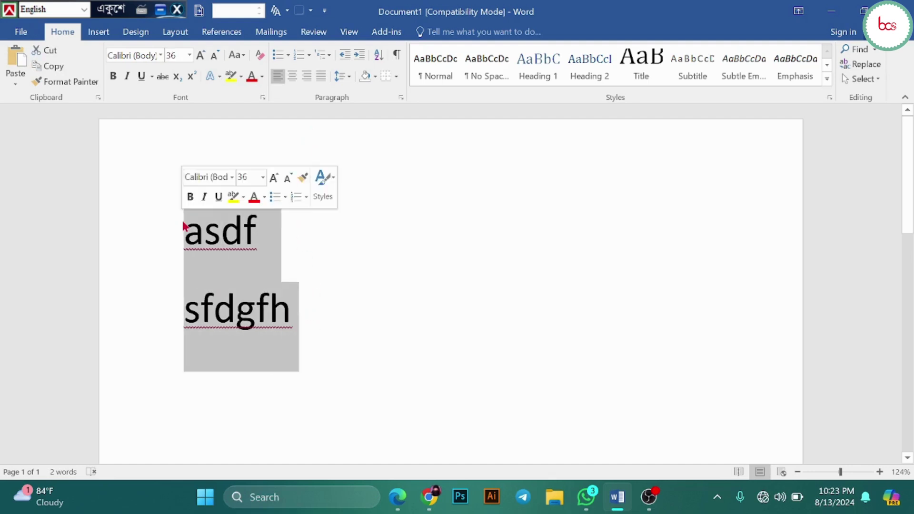
pyautogui.press('BackSpace')
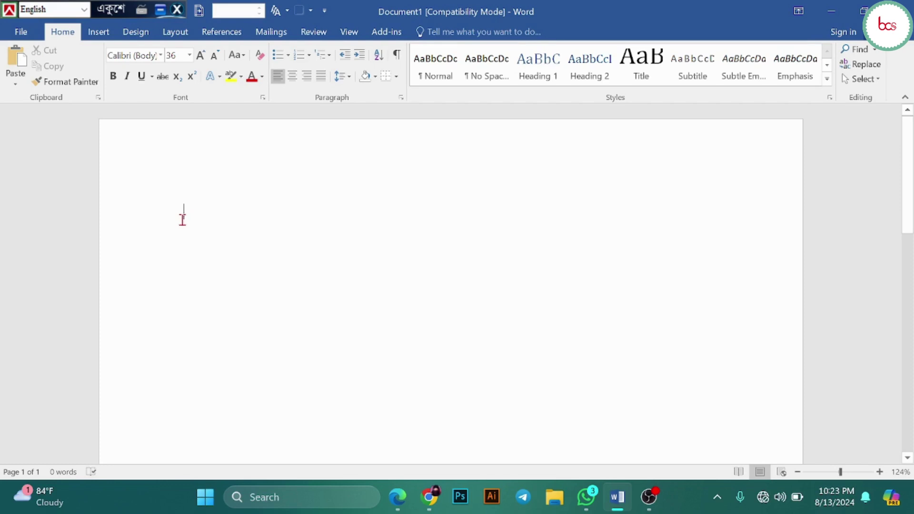
# Enter the numbers 1, 3, 2 and 4 on four separate lines
pyautogui.write('1')
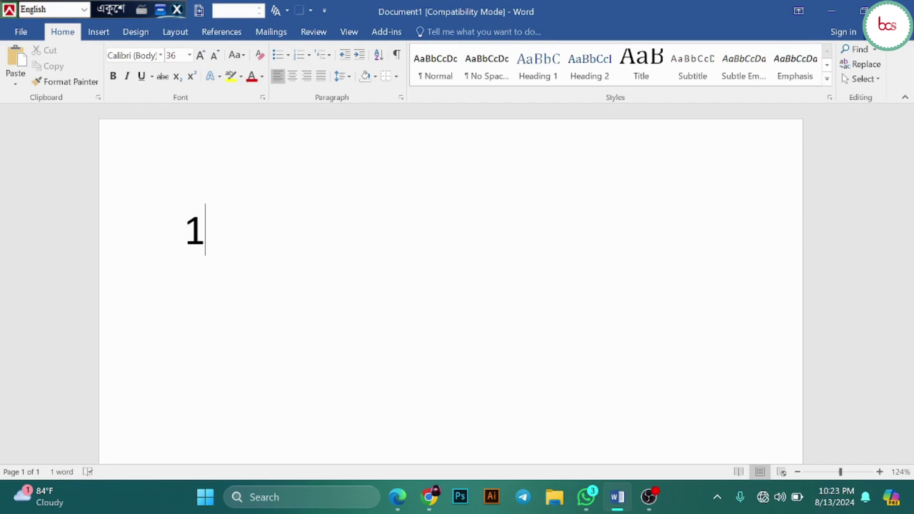
pyautogui.press('Return')
pyautogui.write('3')
pyautogui.press('Return')
pyautogui.write('2')
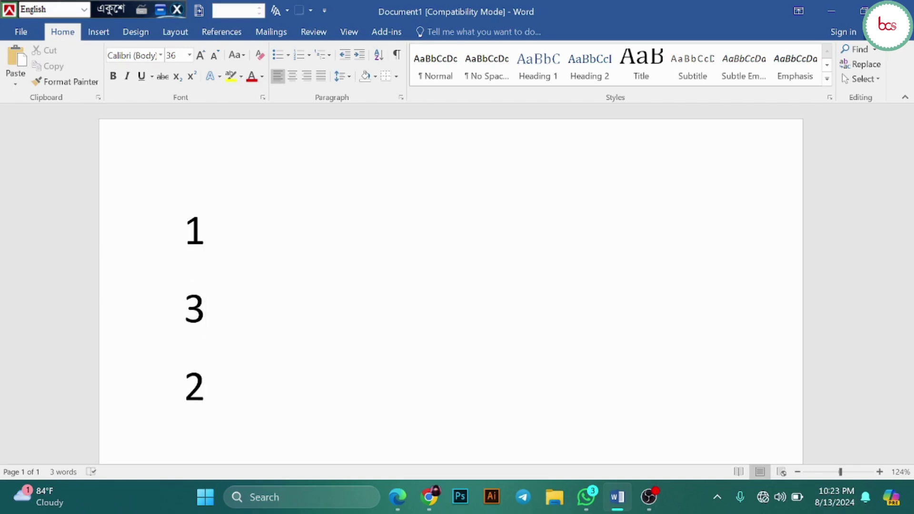
pyautogui.press('Return')
pyautogui.write('4')
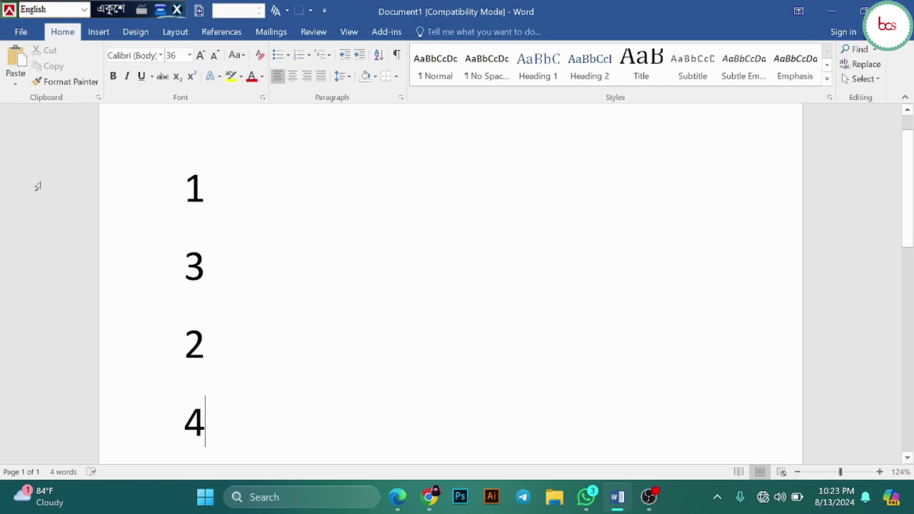
# Sort the four number lines by paragraphs as Number type in ascending order
pyautogui.moveTo(214, 430); pyautogui.dragTo(171, 179)
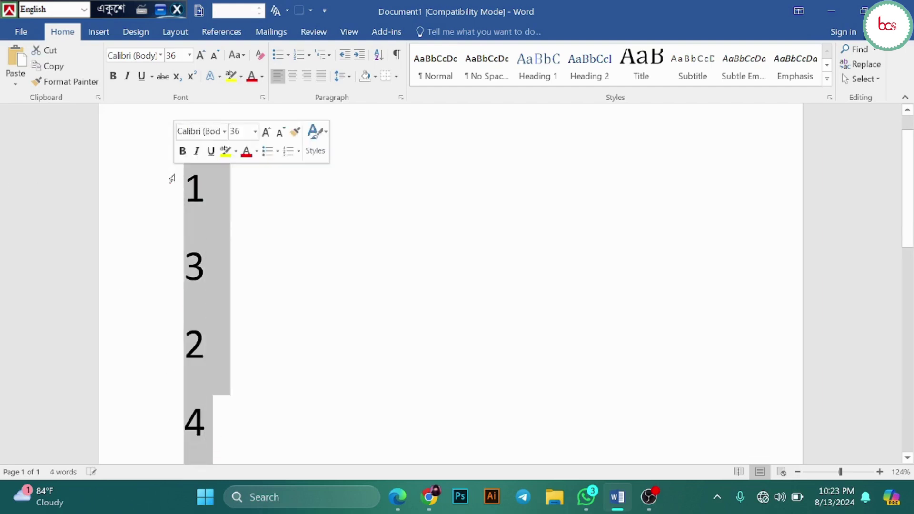
pyautogui.click(380, 58)
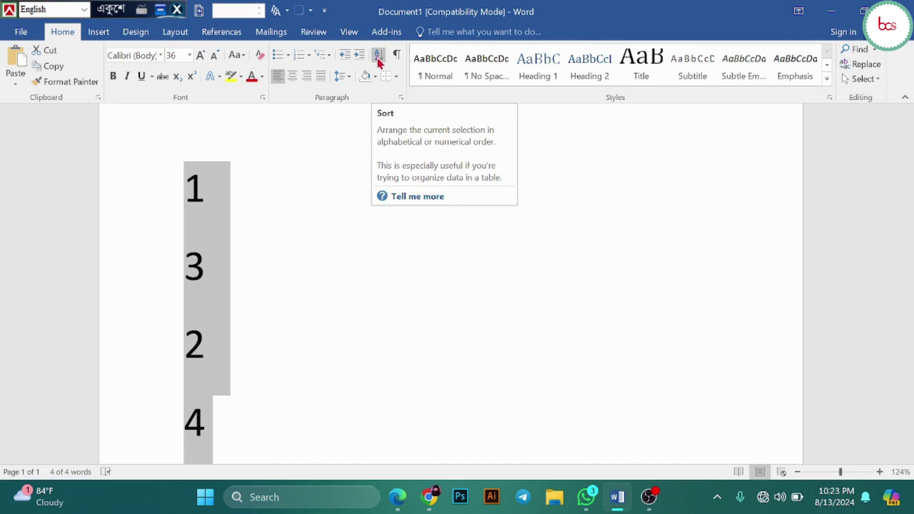
pyautogui.click(379, 58)
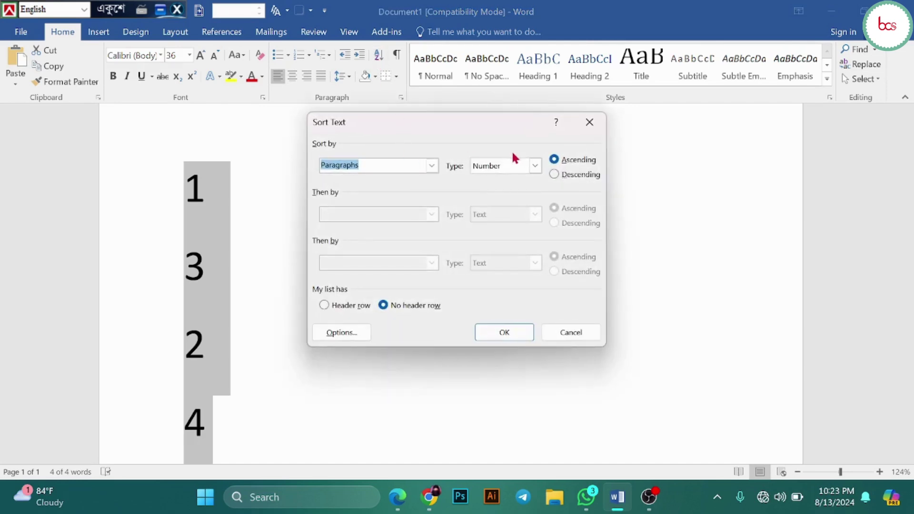
pyautogui.click(553, 160)
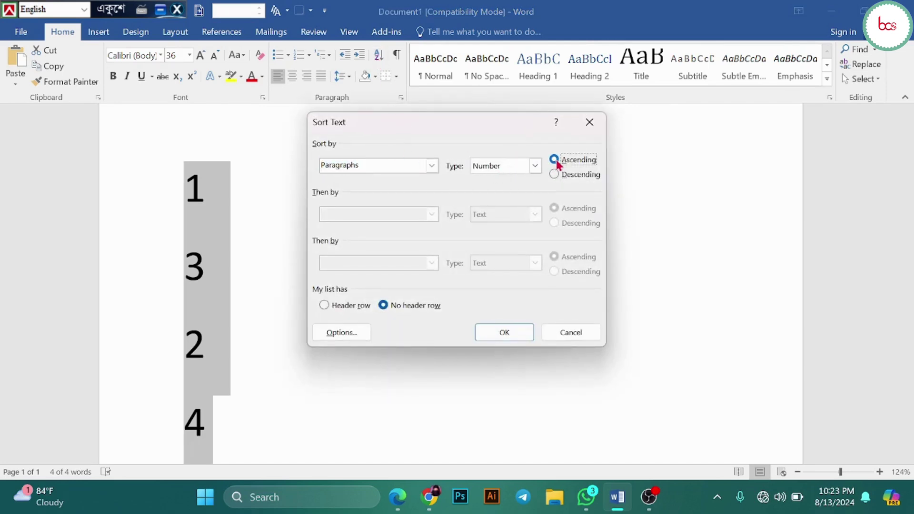
pyautogui.click(504, 333)
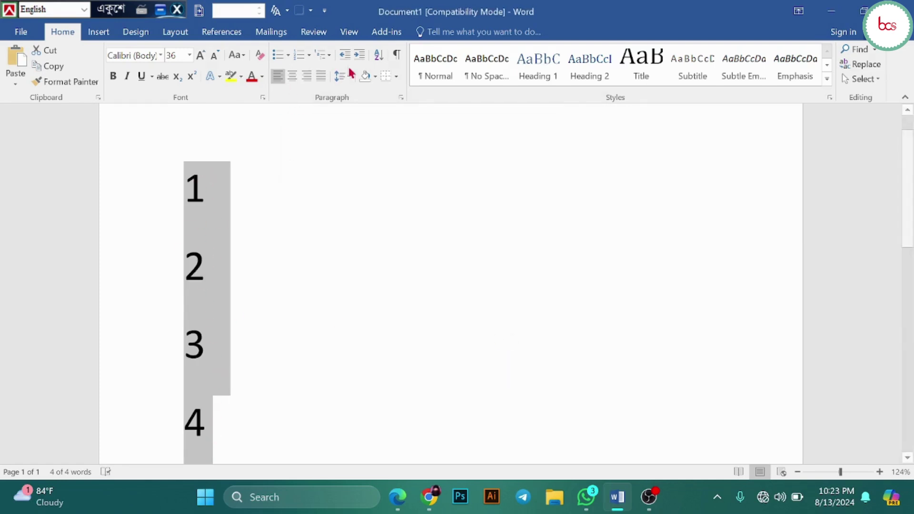
# Re-sort the four number lines in descending order
pyautogui.click(378, 55)
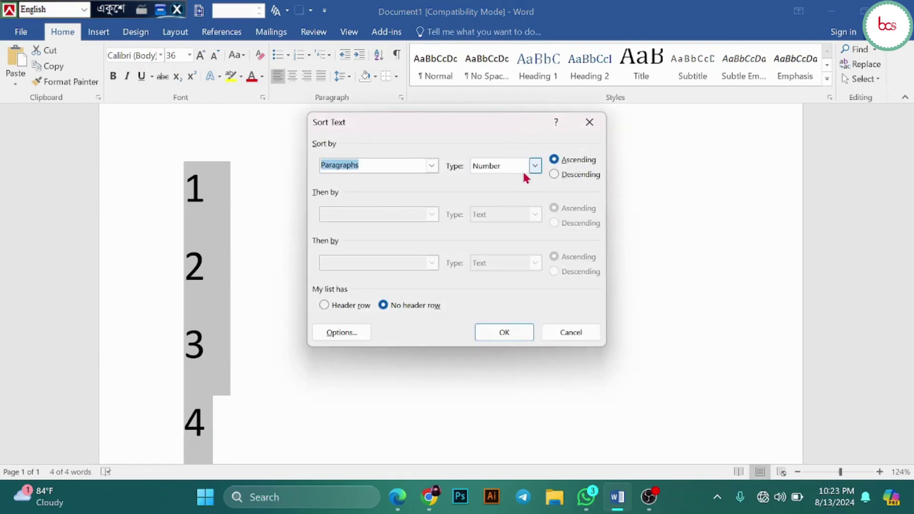
pyautogui.click(554, 175)
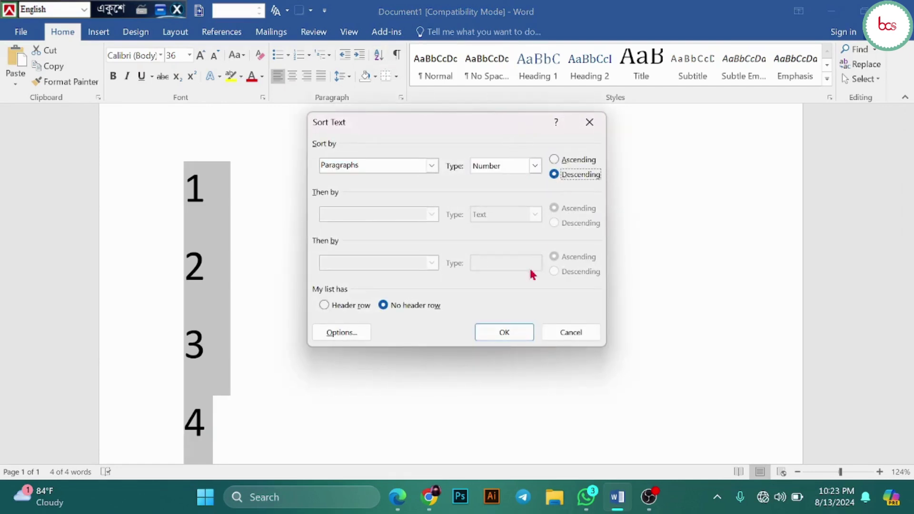
pyautogui.click(504, 334)
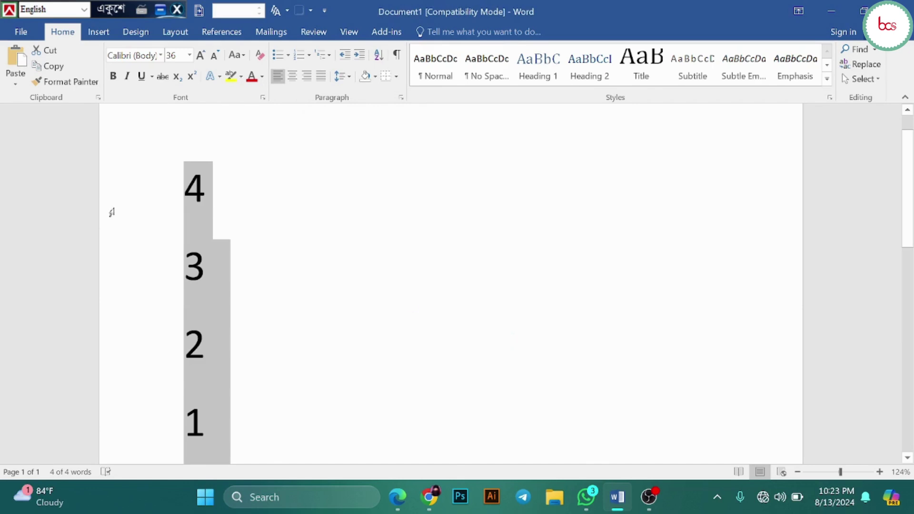
pyautogui.click(277, 187)
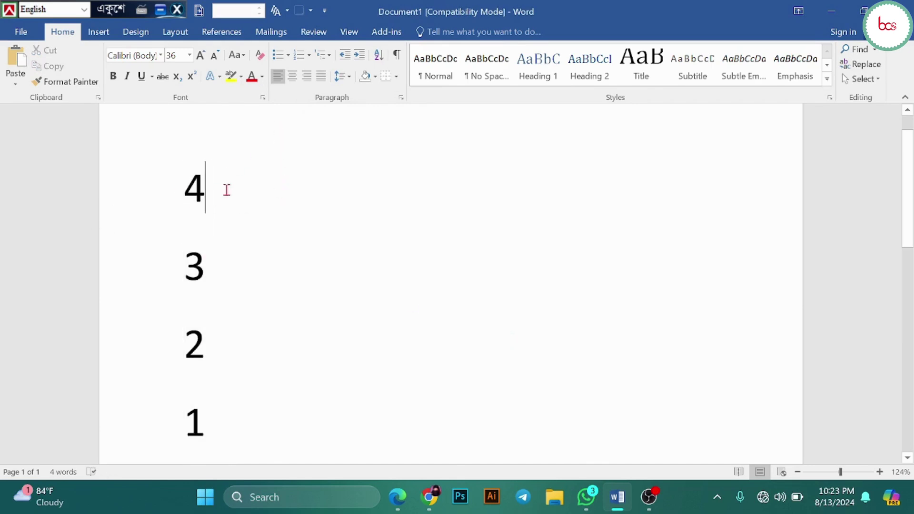
# Apply light red paragraph shading to the line with the number 4
pyautogui.click(155, 185)
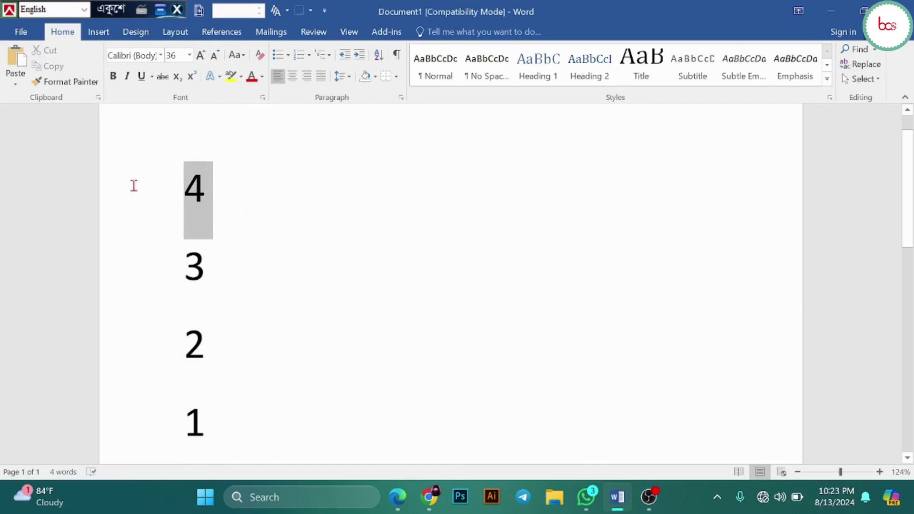
pyautogui.click(375, 77)
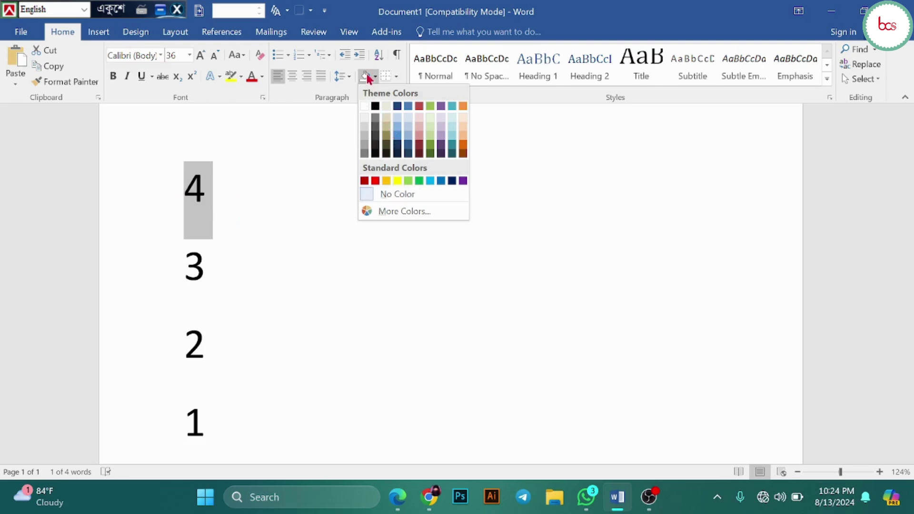
pyautogui.click(419, 143)
pyautogui.click(248, 267)
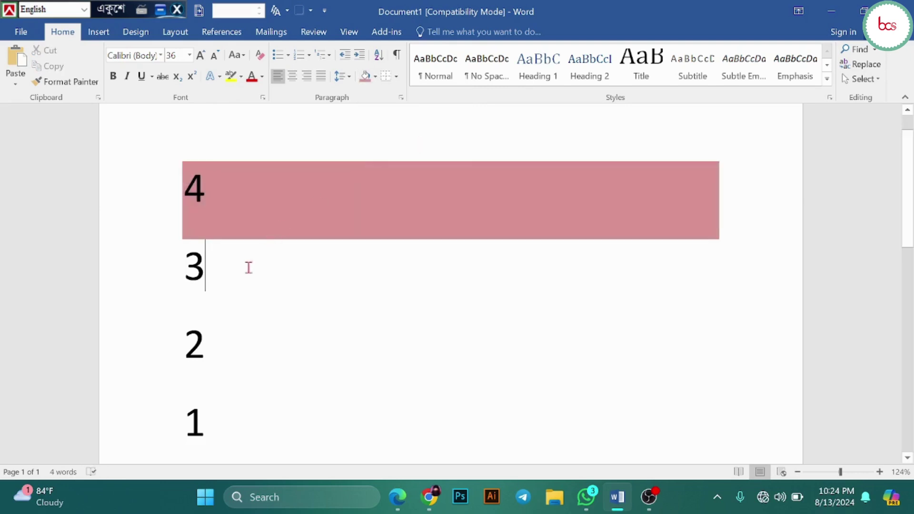
# Apply dark red paragraph shading to the line with the number 3
pyautogui.click(155, 267)
pyautogui.click(375, 77)
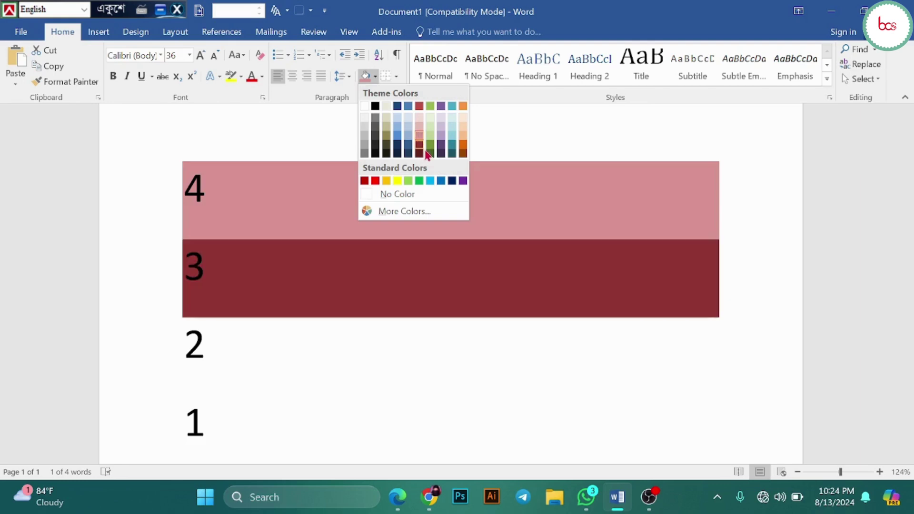
pyautogui.click(420, 136)
pyautogui.click(362, 357)
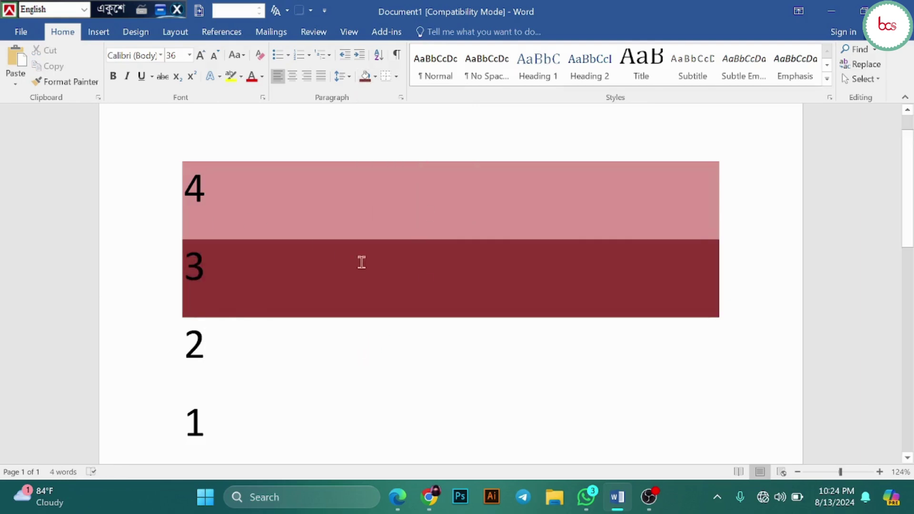
# Delete the numbers 3 and 4 and set the remaining empty line's shading to No Color
pyautogui.click(232, 283)
pyautogui.press('BackSpace')
pyautogui.press('BackSpace')
pyautogui.press('BackSpace')
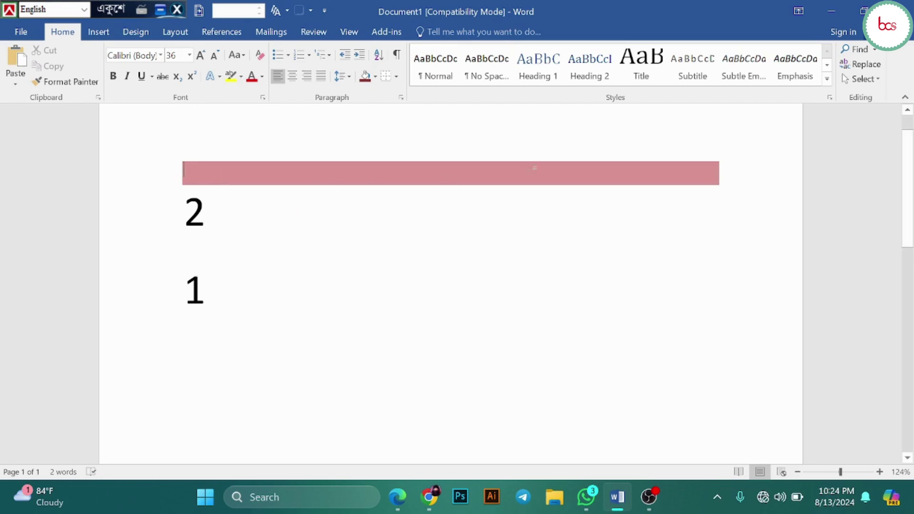
pyautogui.click(376, 76)
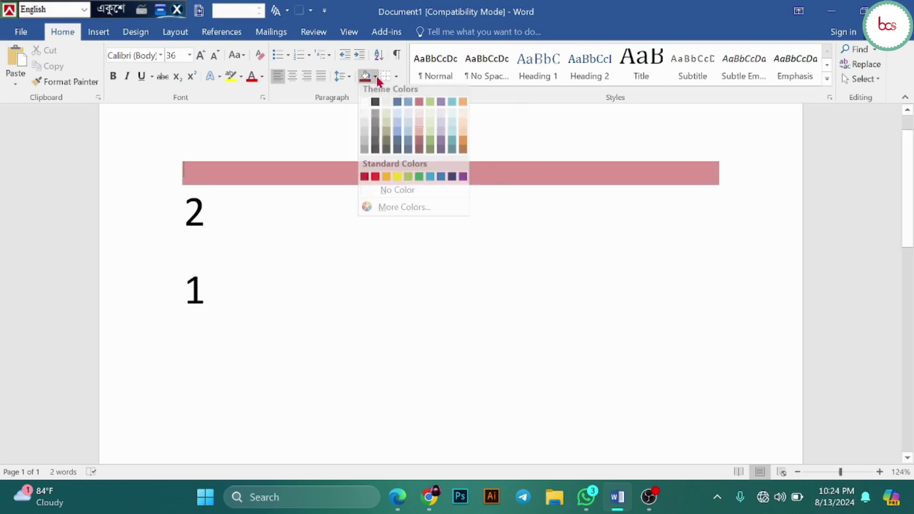
pyautogui.click(387, 193)
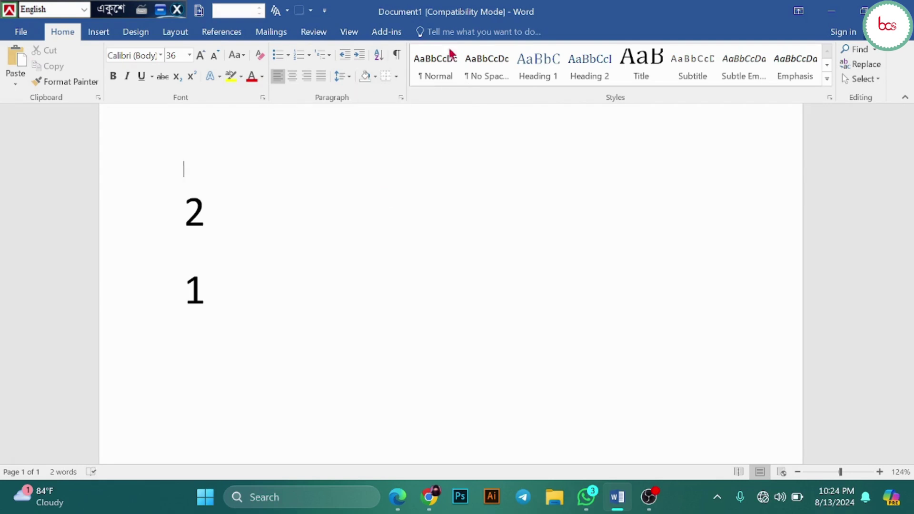
# Delete the remaining lines with the numbers 2 and 1
pyautogui.click(240, 300)
pyautogui.keyDown('shift'); pyautogui.click(149, 214); pyautogui.keyUp('shift')
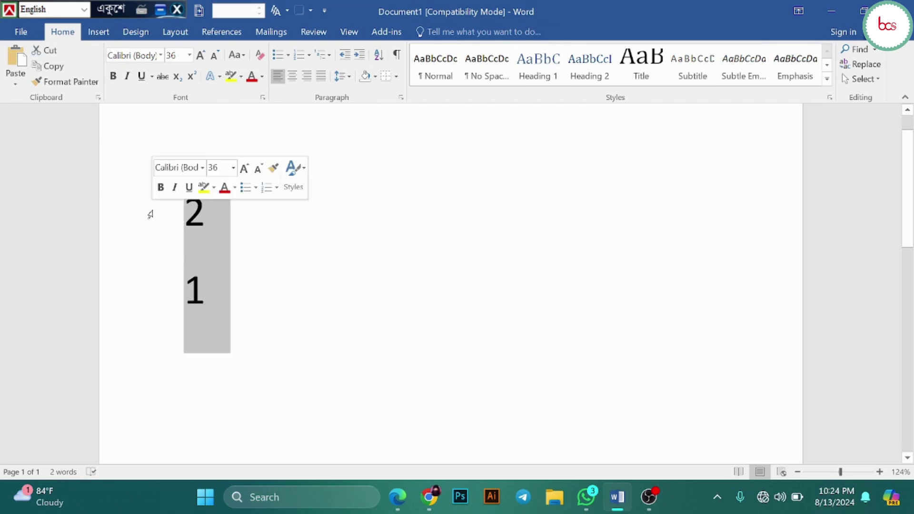
pyautogui.press('Delete')
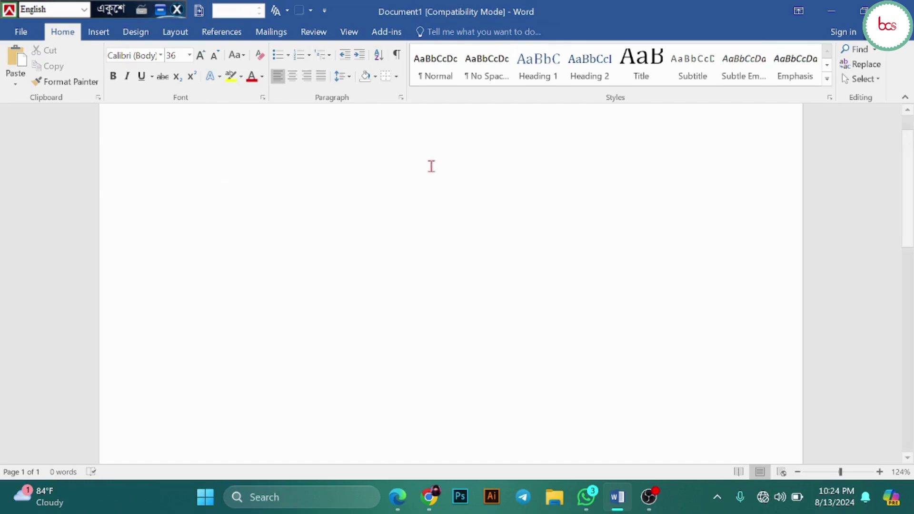
# Add bottom, top, left and right borders one after another to the empty paragraph
pyautogui.click(397, 78)
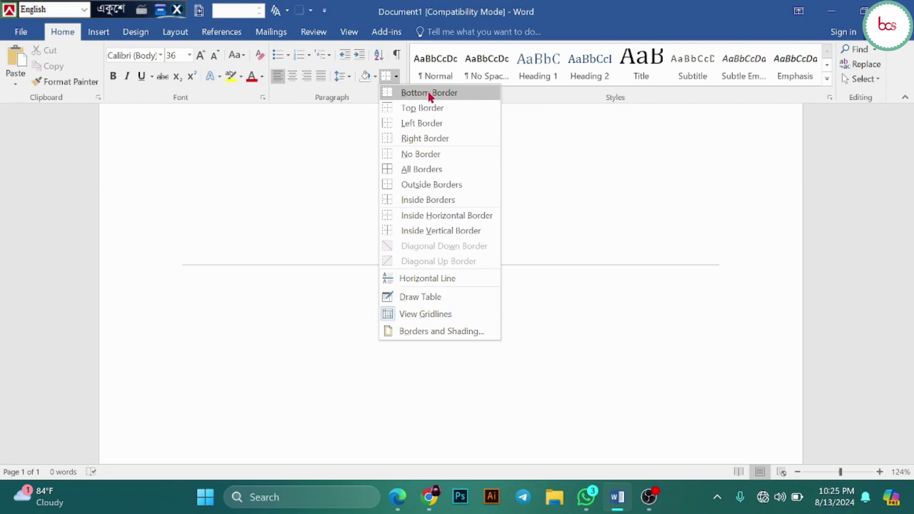
pyautogui.click(428, 92)
pyautogui.click(397, 76)
pyautogui.click(413, 110)
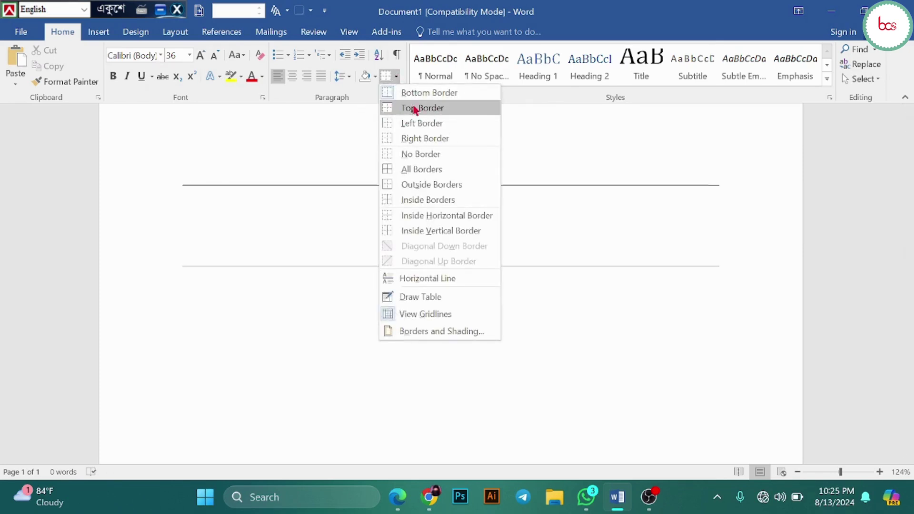
pyautogui.click(436, 109)
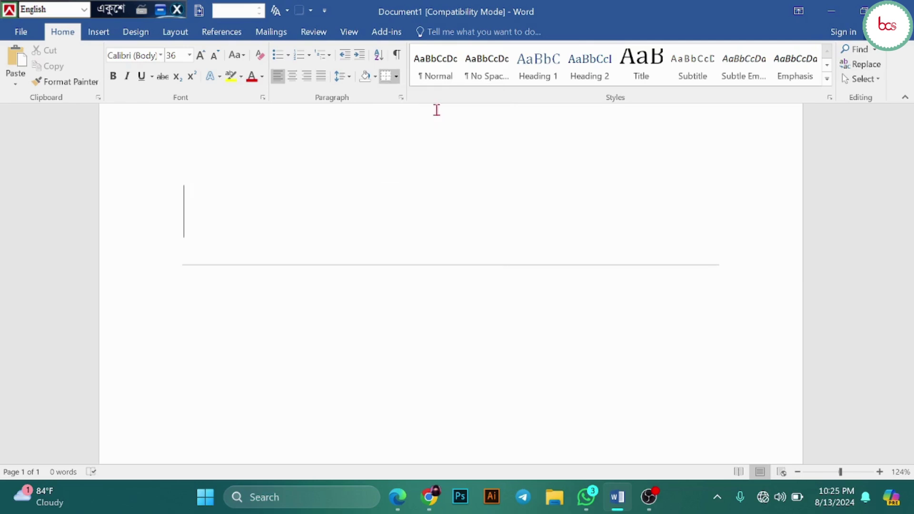
pyautogui.click(396, 77)
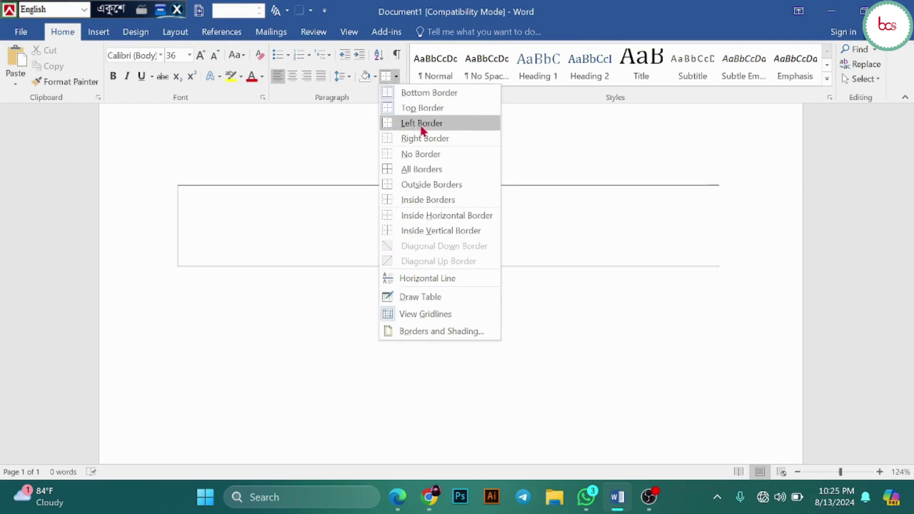
pyautogui.click(421, 125)
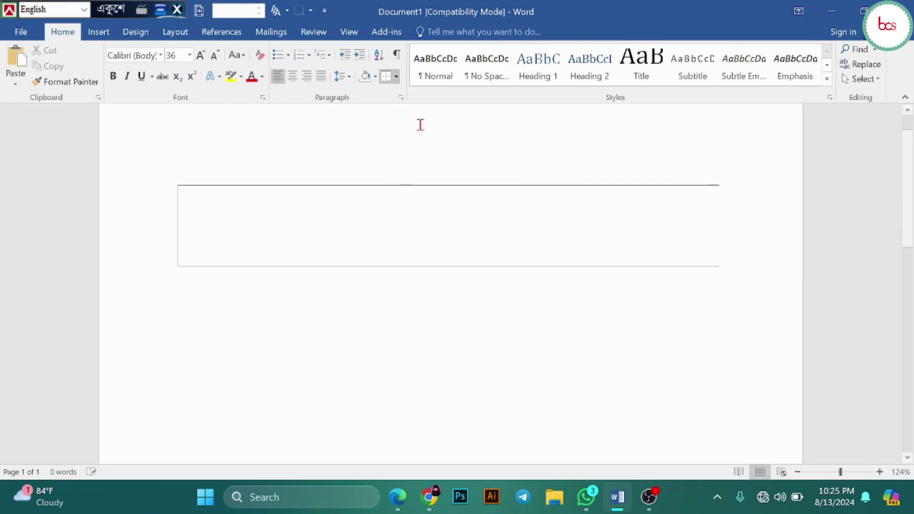
pyautogui.click(397, 78)
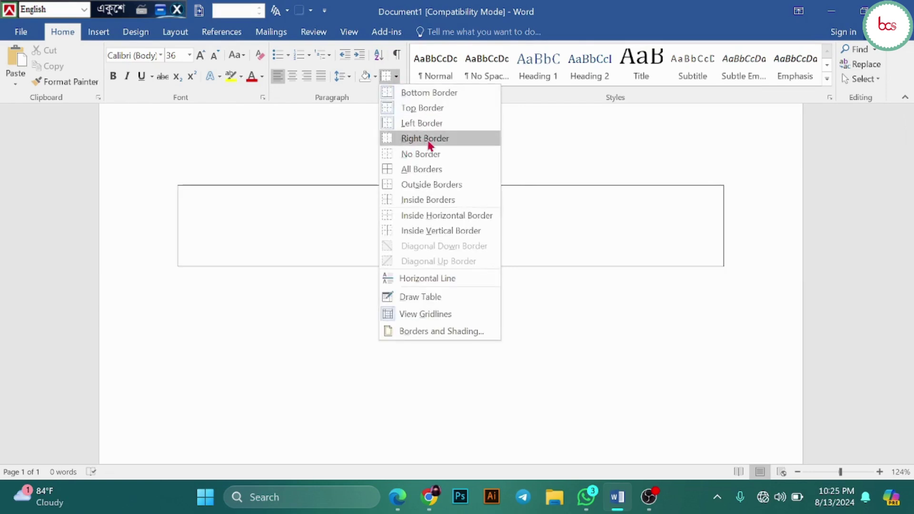
pyautogui.click(451, 139)
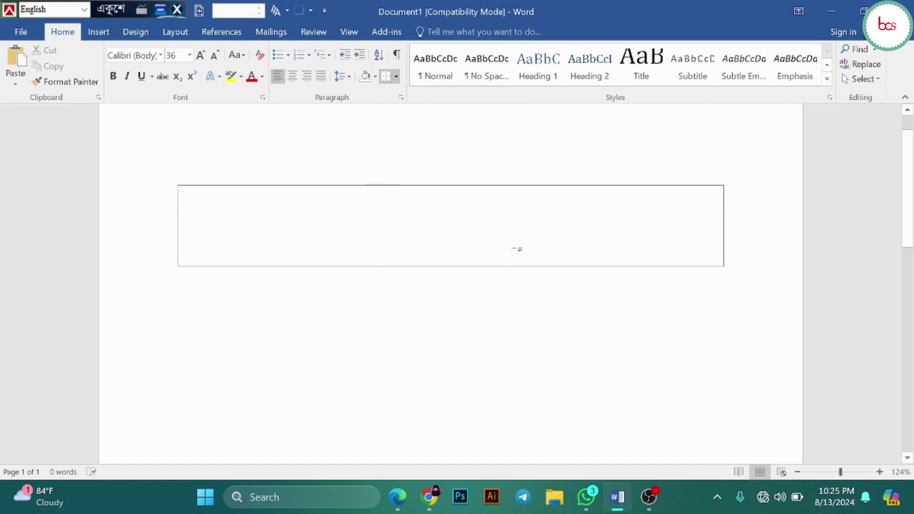
# Remove all four borders from the empty paragraph
pyautogui.click(396, 76)
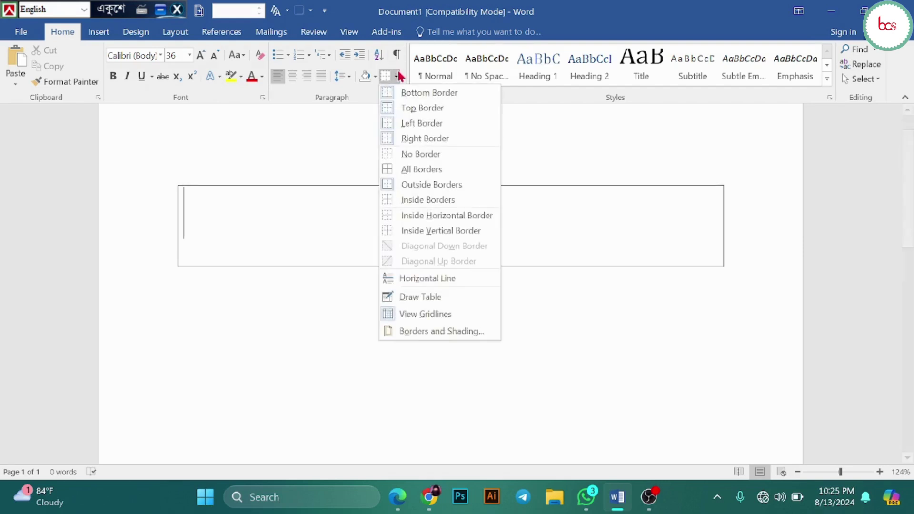
pyautogui.click(407, 159)
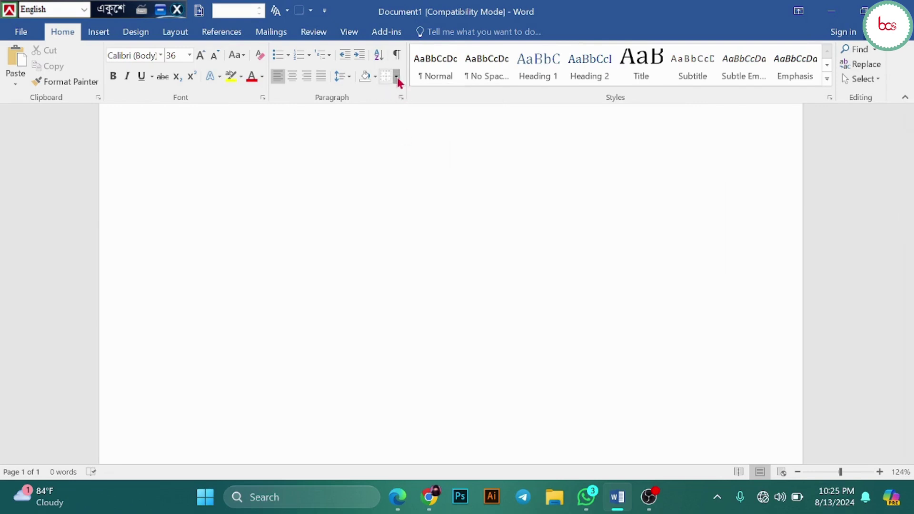
# Try the All Borders option on the empty paragraph, ending with No Border
pyautogui.click(396, 76)
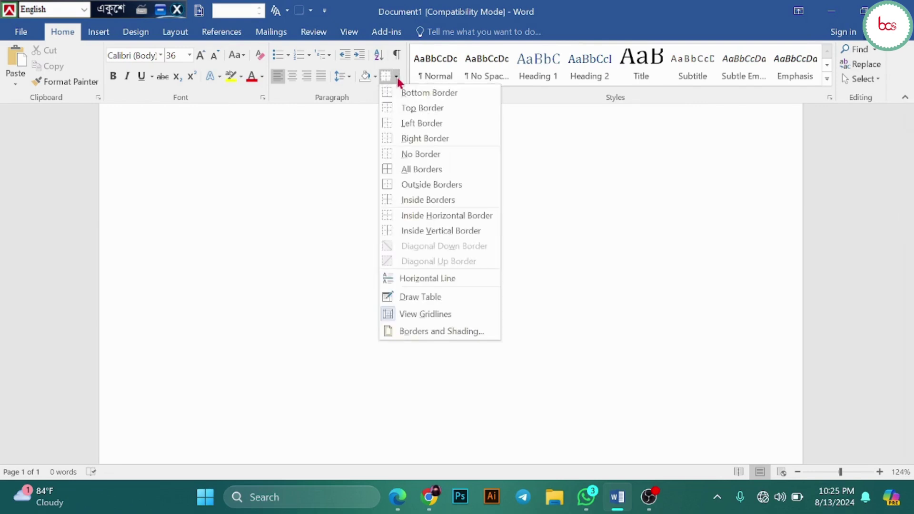
pyautogui.click(422, 170)
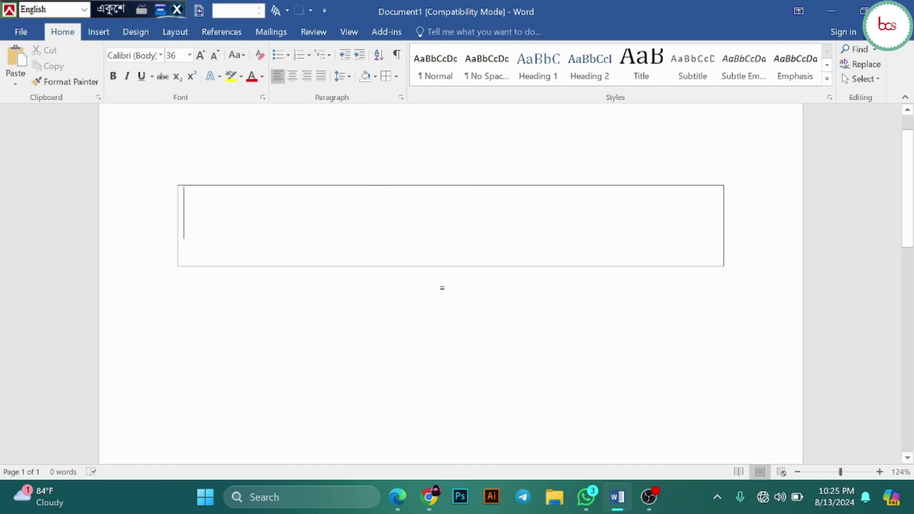
pyautogui.click(395, 77)
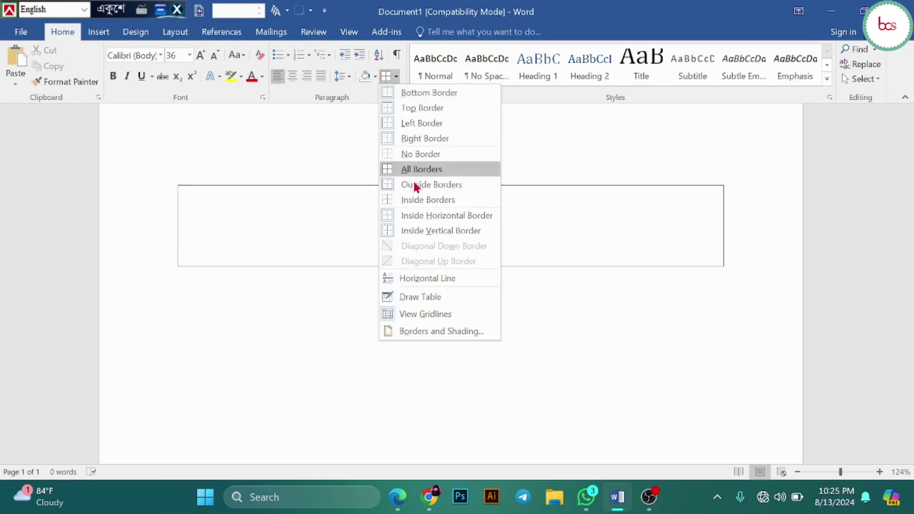
pyautogui.click(407, 157)
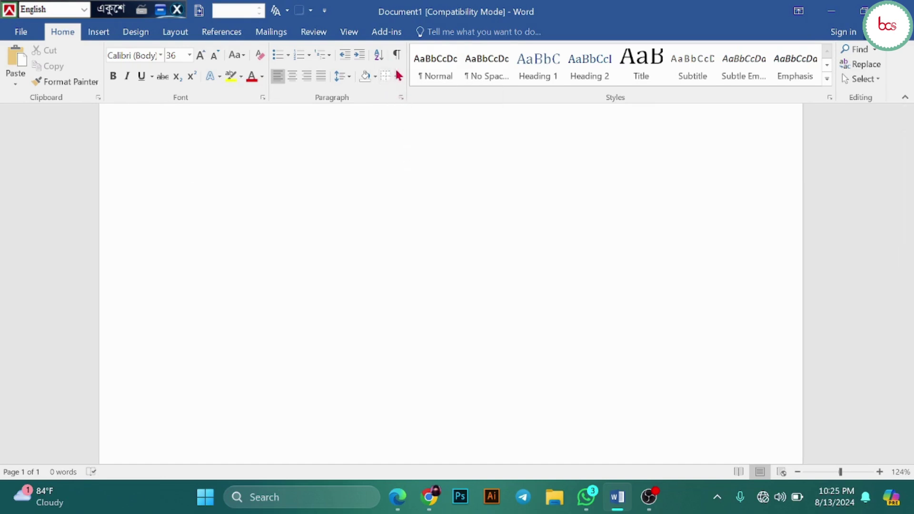
# Draw a table by hand on the empty page, dividing it into three columns and two rows
pyautogui.click(396, 77)
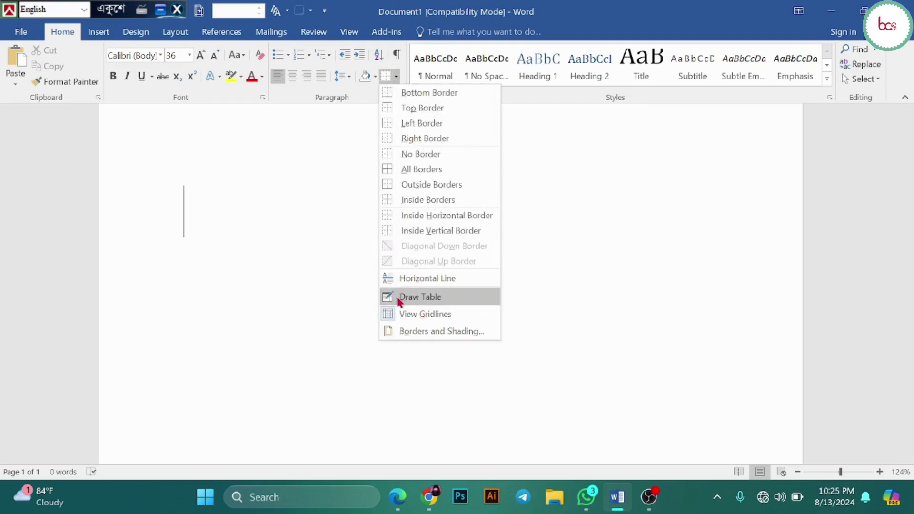
pyautogui.click(412, 297)
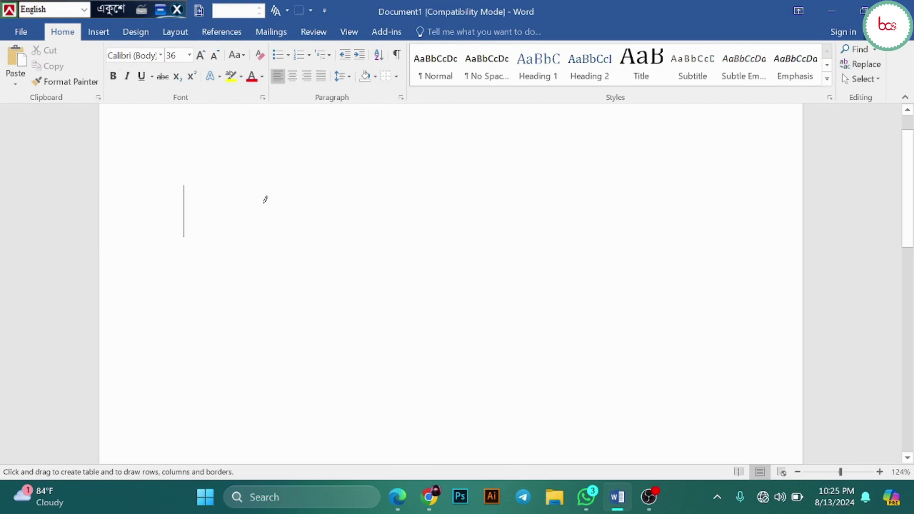
pyautogui.moveTo(256, 204)
pyautogui.mouseDown()
pyautogui.moveTo(365, 264)
pyautogui.moveTo(553, 344)
pyautogui.moveTo(613, 354)
pyautogui.mouseUp()
pyautogui.moveTo(385, 185); pyautogui.dragTo(392, 338)
pyautogui.moveTo(494, 185); pyautogui.dragTo(493, 336)
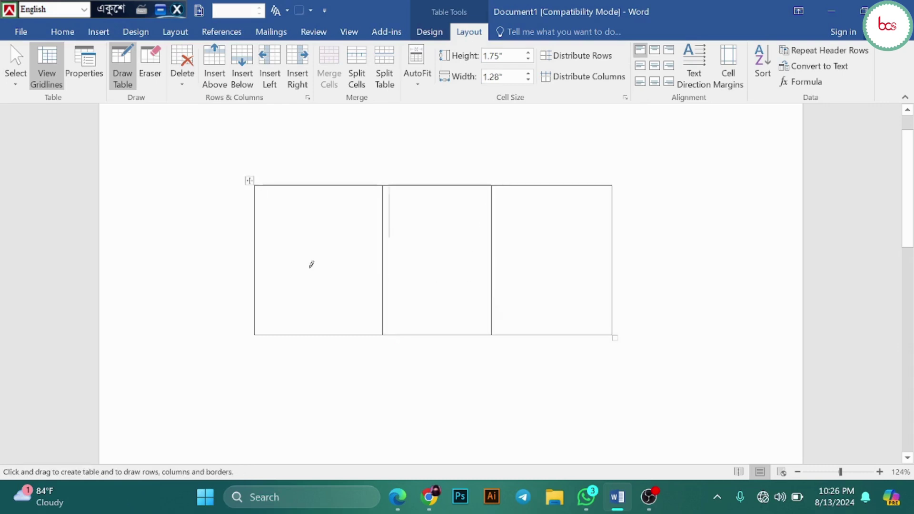
pyautogui.moveTo(257, 253); pyautogui.dragTo(567, 247)
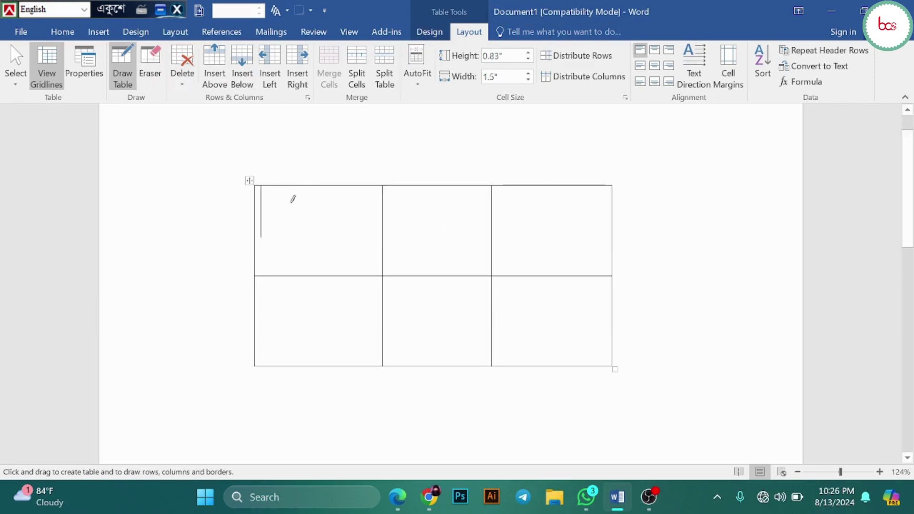
# Erase the partition between the first two cells of the upper row and between the last two cells of the lower row
pyautogui.click(148, 61)
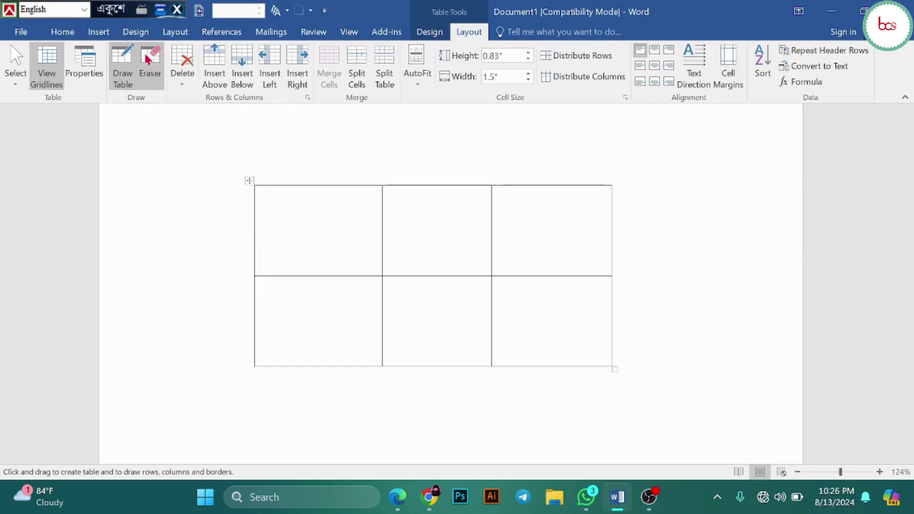
pyautogui.click(381, 219)
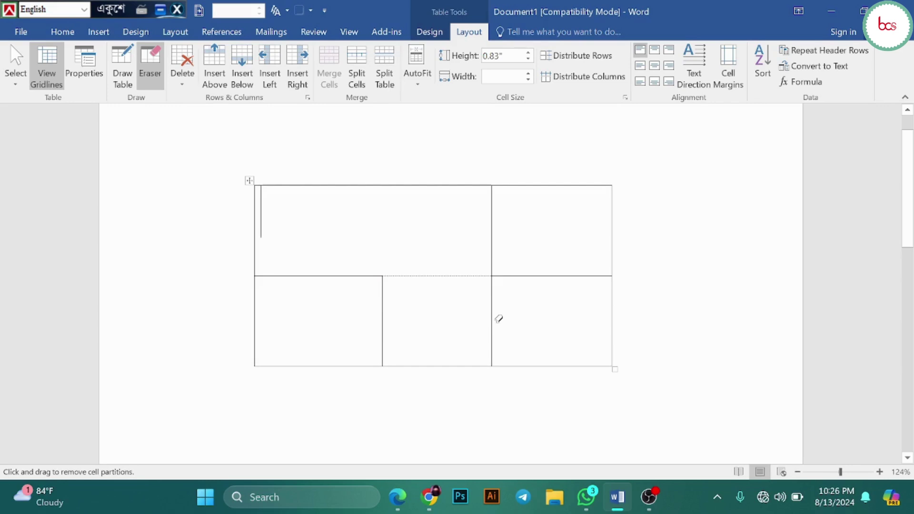
pyautogui.click(492, 320)
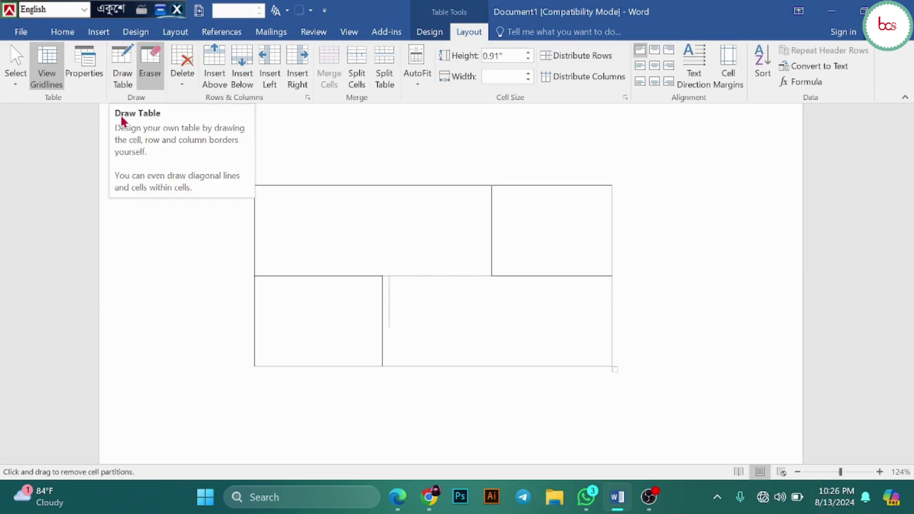
# Redraw the missing vertical partition in the lower row and the missing segment of the horizontal line between the rows
pyautogui.click(120, 67)
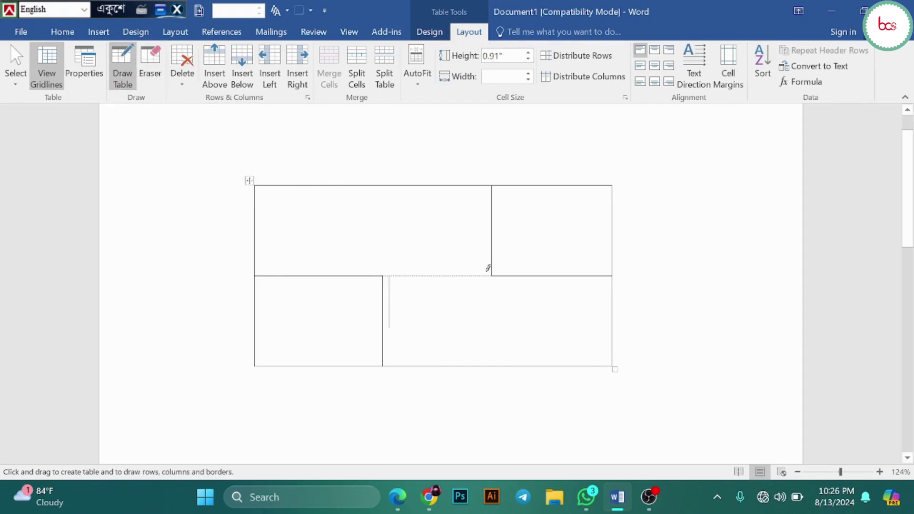
pyautogui.moveTo(492, 274); pyautogui.dragTo(490, 329)
pyautogui.moveTo(492, 360); pyautogui.dragTo(492, 362)
pyautogui.moveTo(450, 278); pyautogui.dragTo(536, 268)
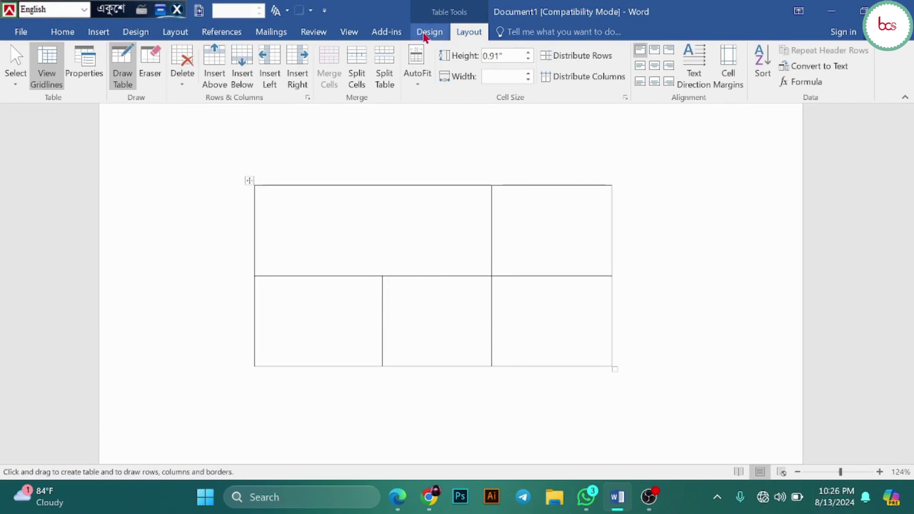
# Draw a 3 pt black horizontal line across the wide upper-left cell of the table
pyautogui.click(435, 36)
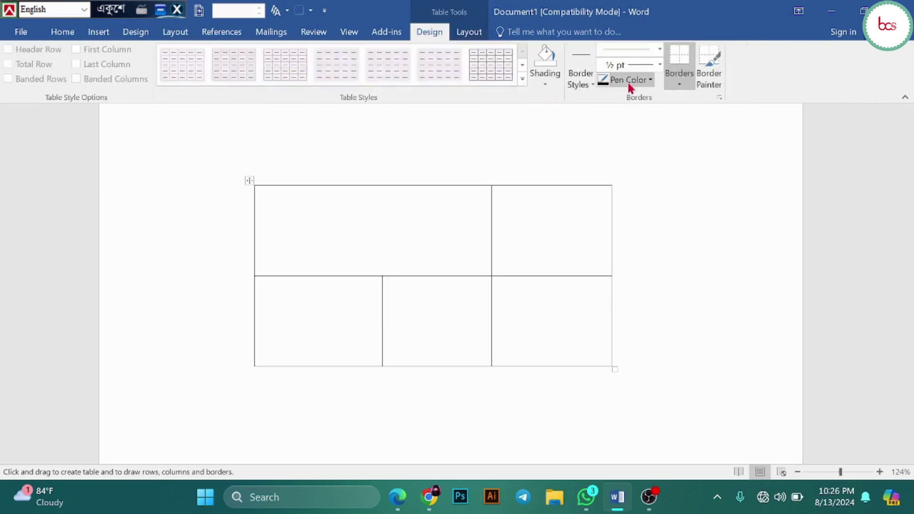
pyautogui.click(659, 65)
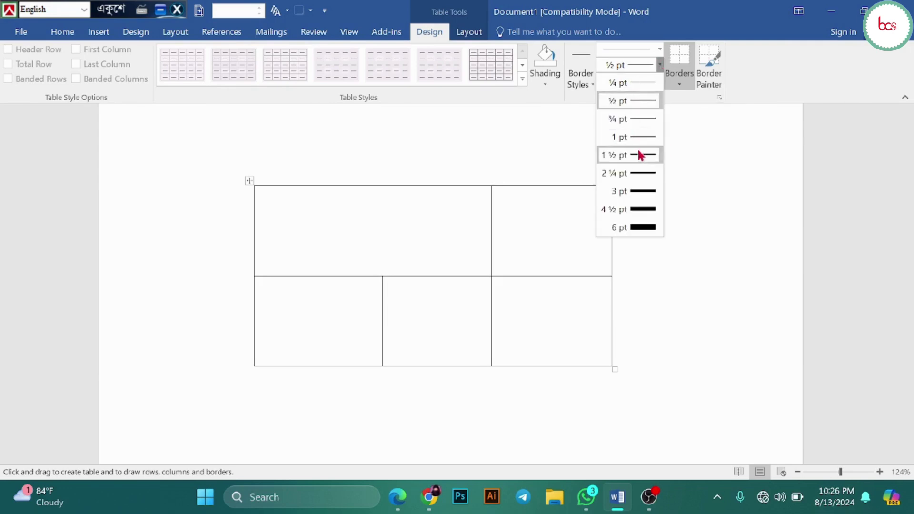
pyautogui.click(639, 191)
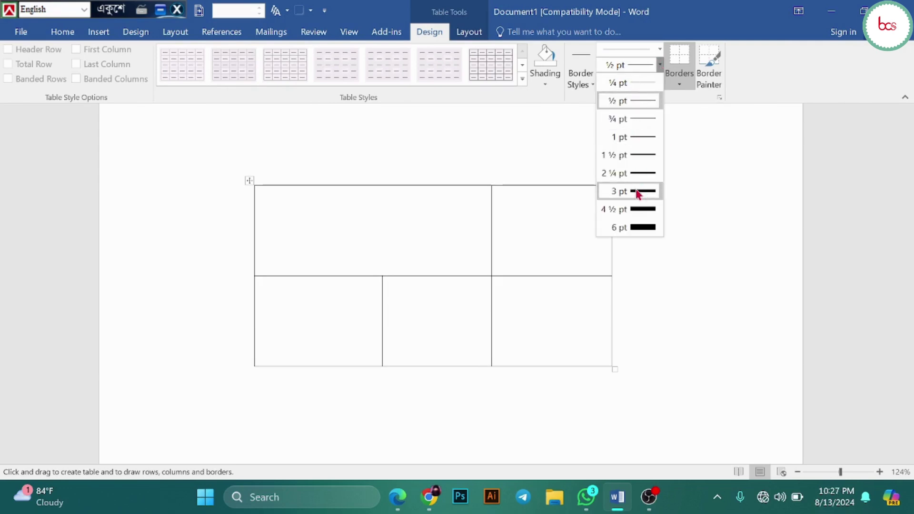
pyautogui.moveTo(251, 222); pyautogui.dragTo(459, 232)
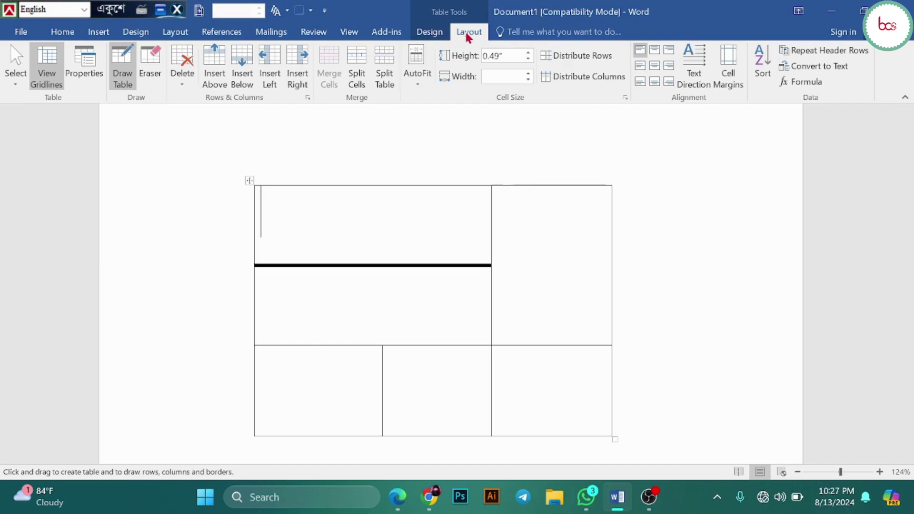
# Draw a red 3 pt horizontal line across the upper-right cell of the table
pyautogui.click(423, 34)
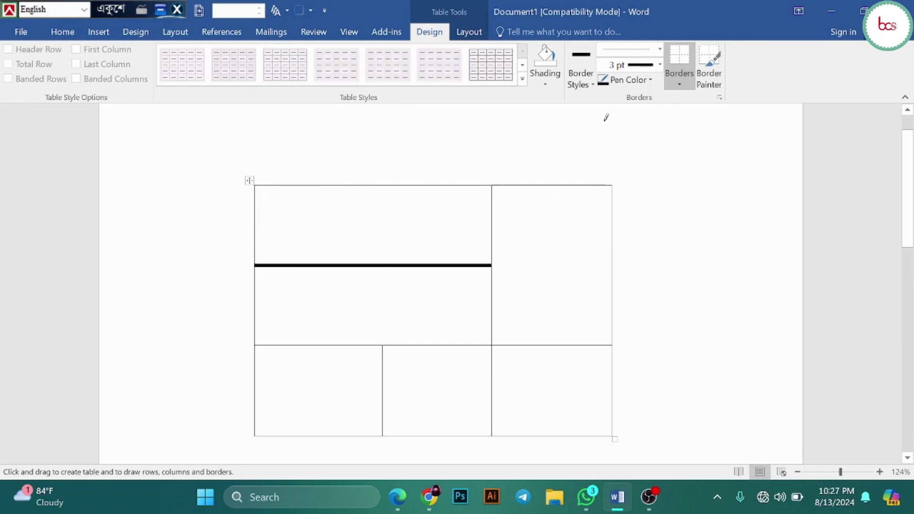
pyautogui.click(648, 81)
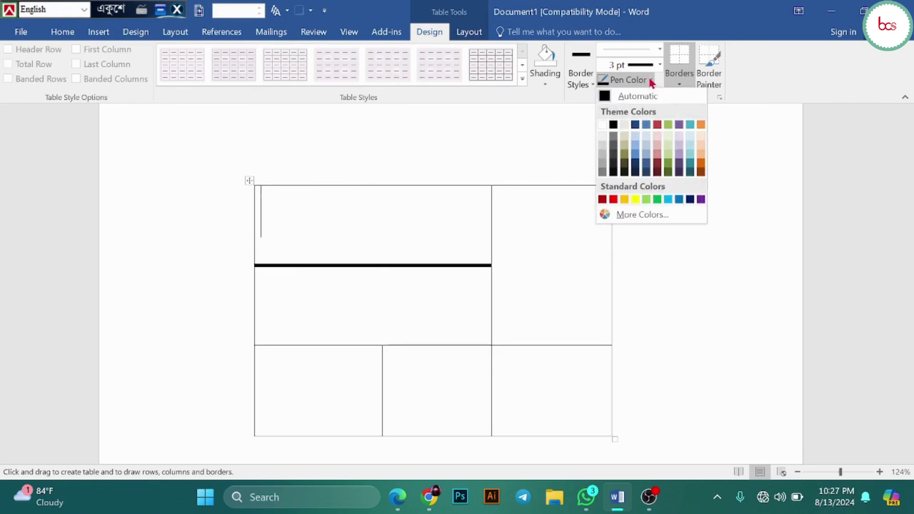
pyautogui.click(613, 200)
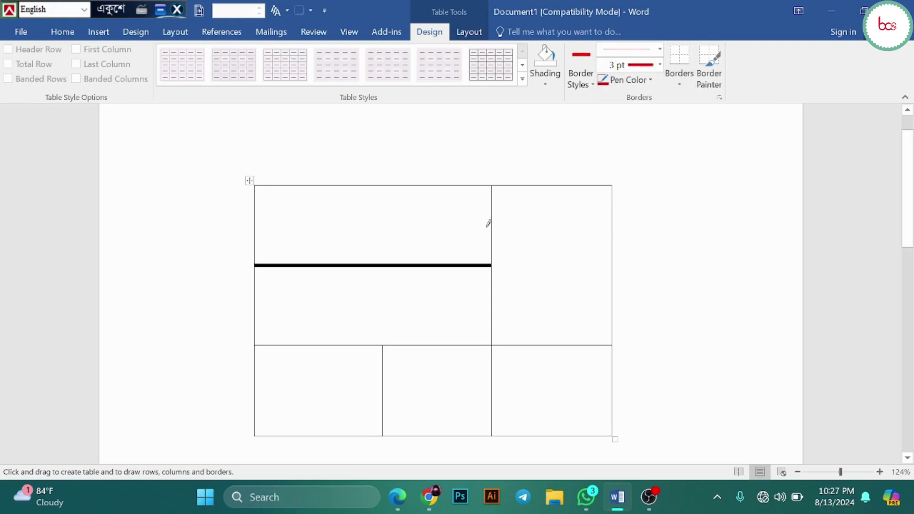
pyautogui.moveTo(493, 215); pyautogui.dragTo(612, 214)
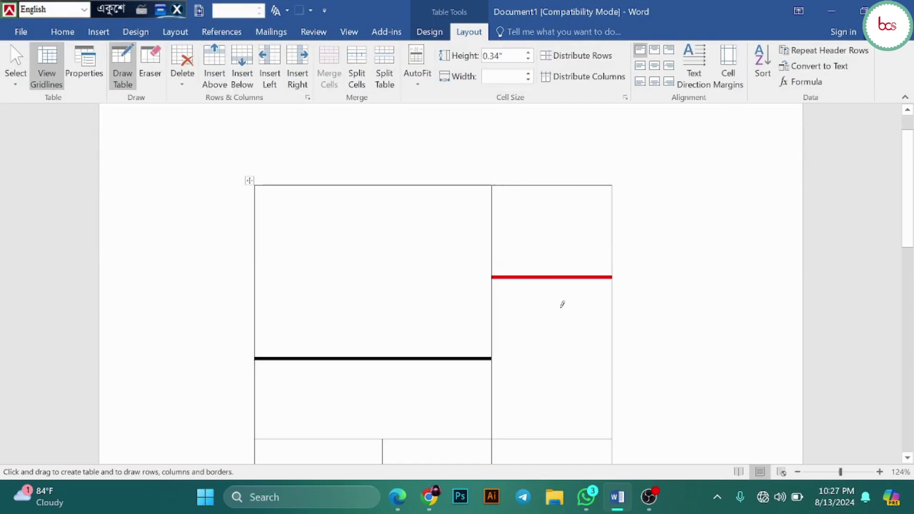
# Shade the large upper-left cell light blue and the cell above the red line near-black
pyautogui.click(422, 36)
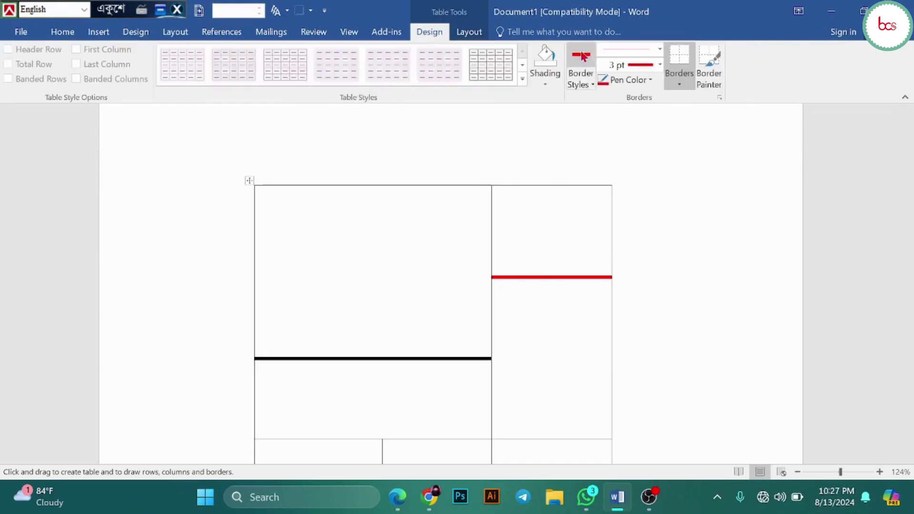
pyautogui.click(321, 213)
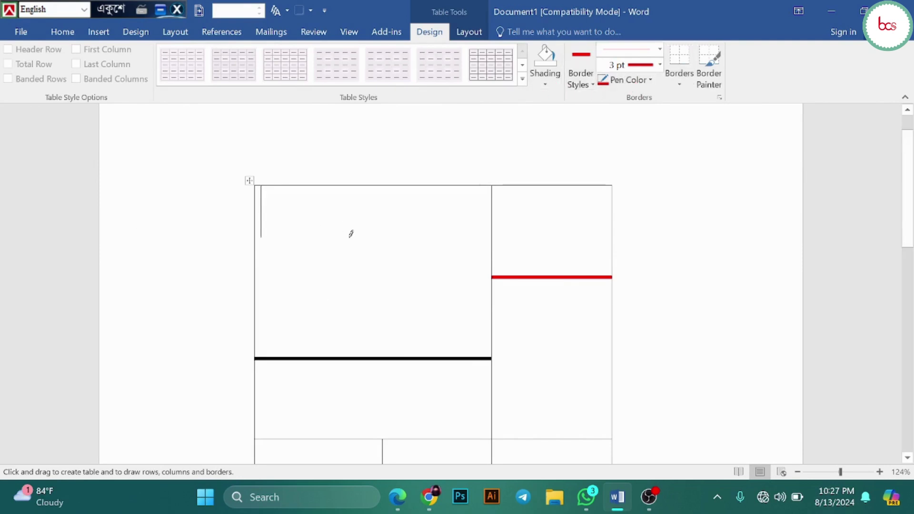
pyautogui.click(547, 87)
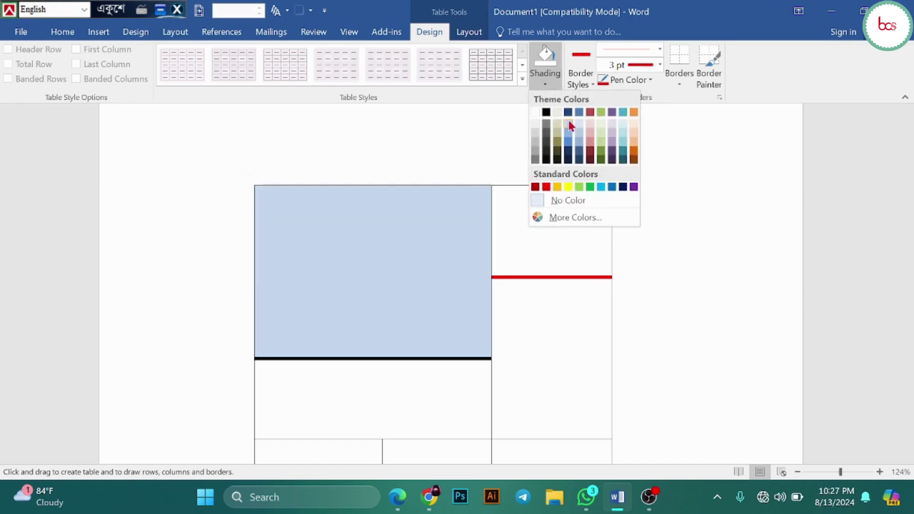
pyautogui.click(580, 133)
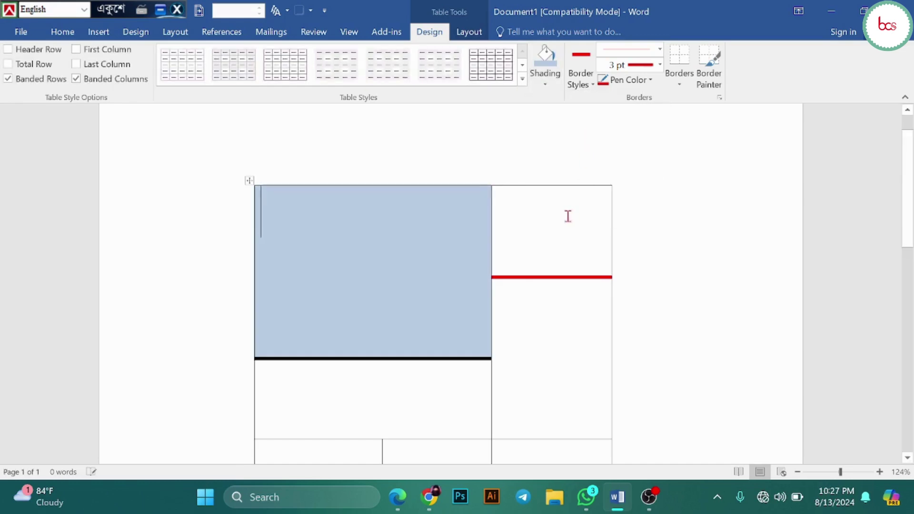
pyautogui.click(566, 214)
pyautogui.click(544, 84)
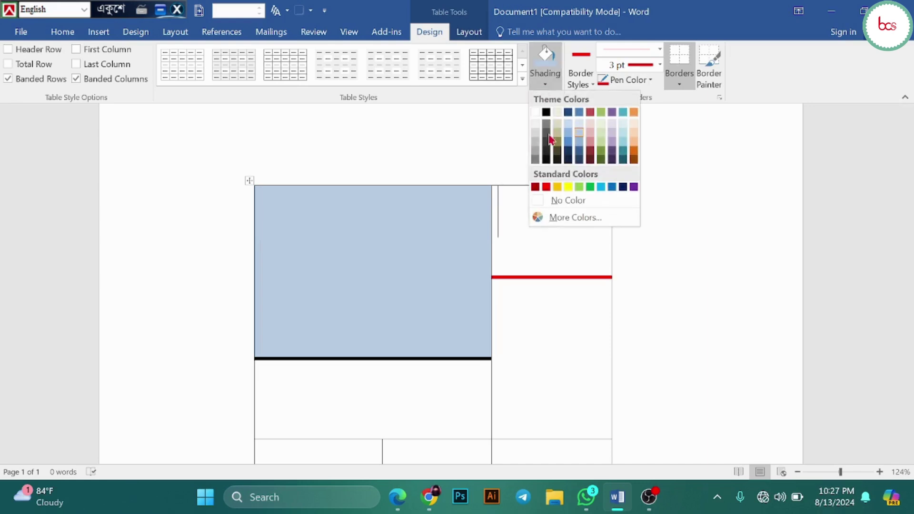
pyautogui.click(558, 162)
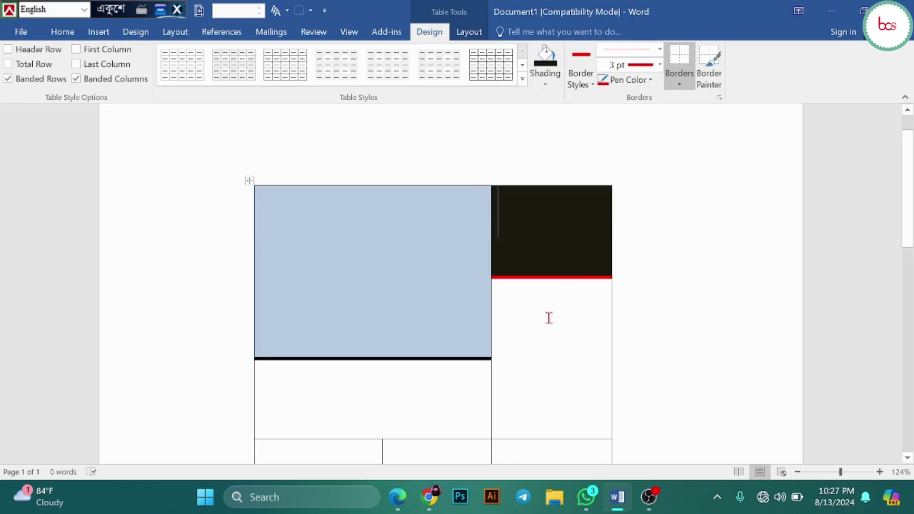
# Shade the cell below the red line light purple and the cell below the thick black line yellow
pyautogui.press('Down')
pyautogui.click(551, 86)
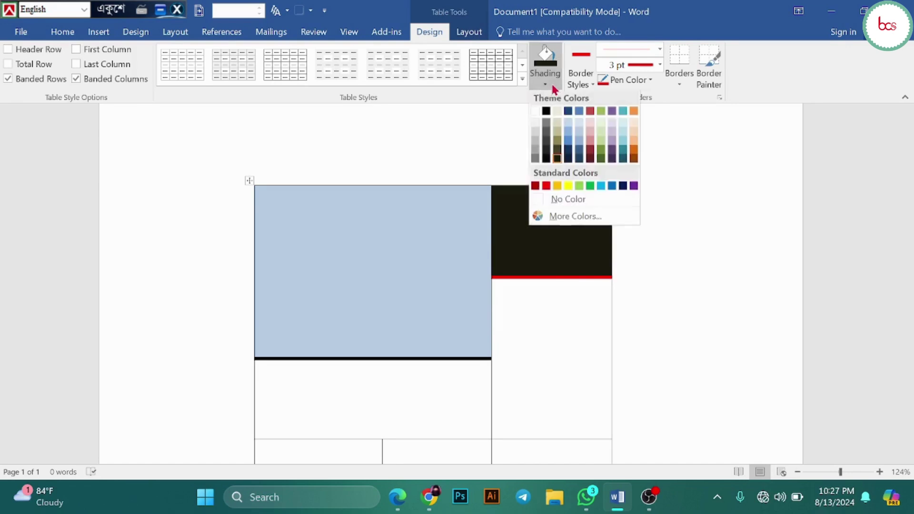
pyautogui.click(616, 137)
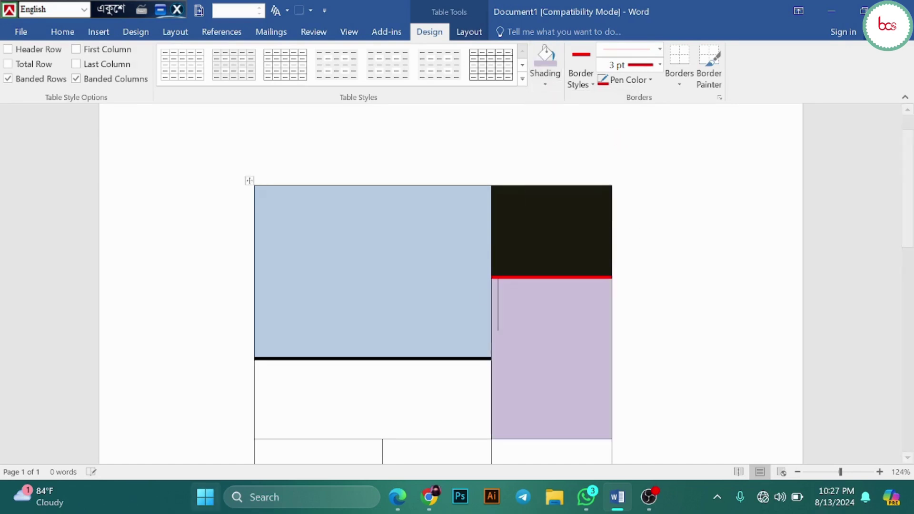
pyautogui.click(302, 417)
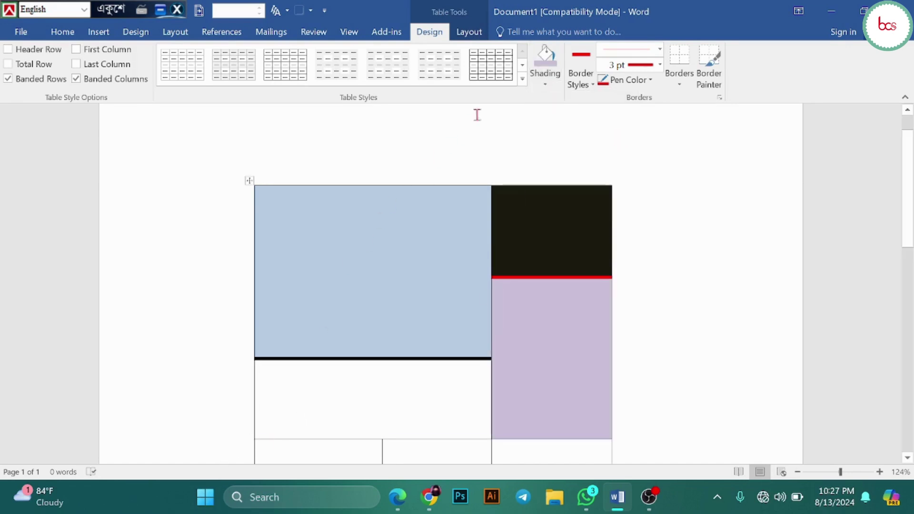
pyautogui.click(545, 85)
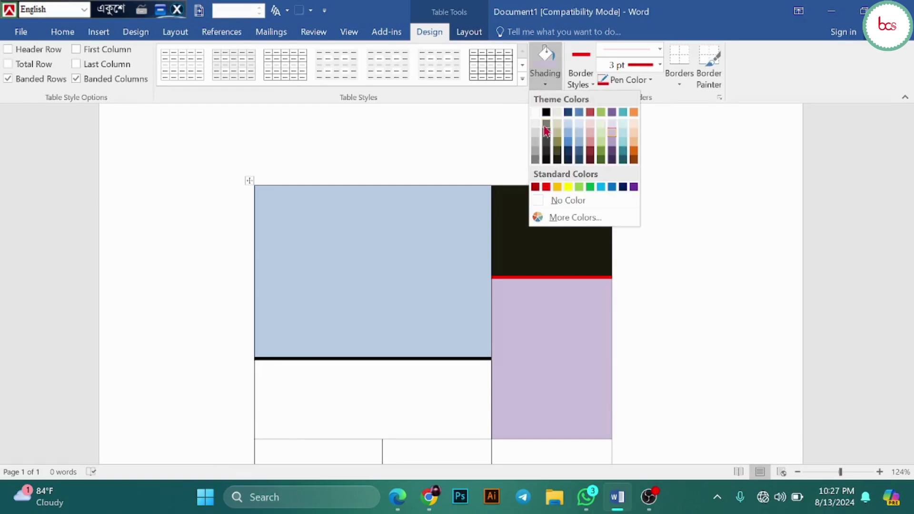
pyautogui.click(567, 188)
pyautogui.scroll(-2, 619, 234)
pyautogui.scroll(-2, 615, 235)
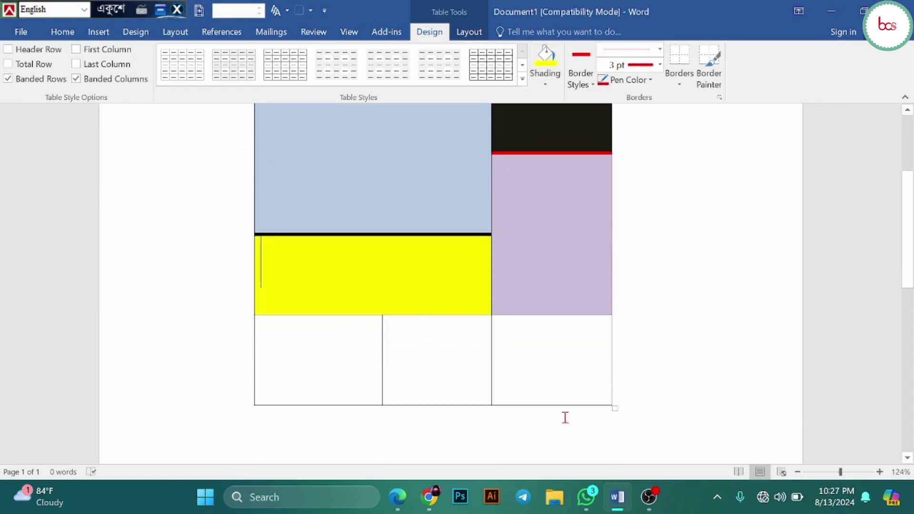
# Move the table to the upper-left area of the page and make it narrower
pyautogui.scroll(5, 536, 364)
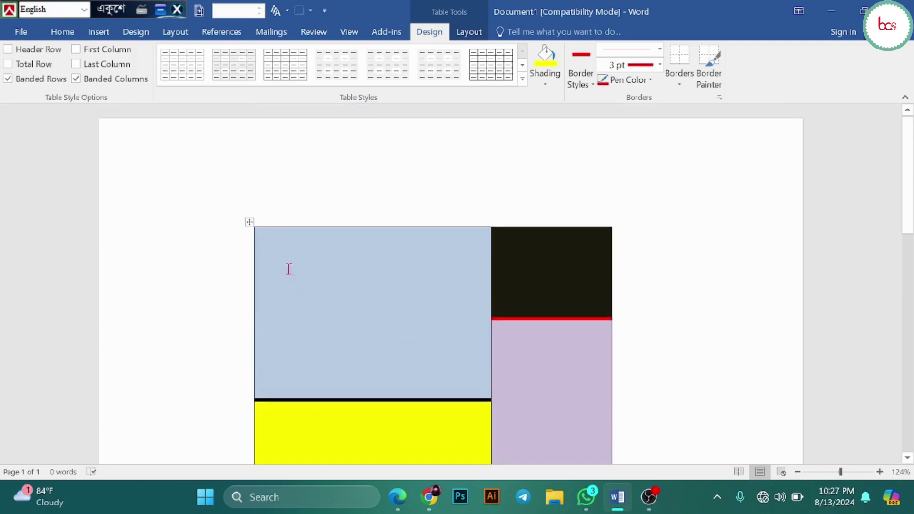
pyautogui.moveTo(249, 222); pyautogui.dragTo(187, 204)
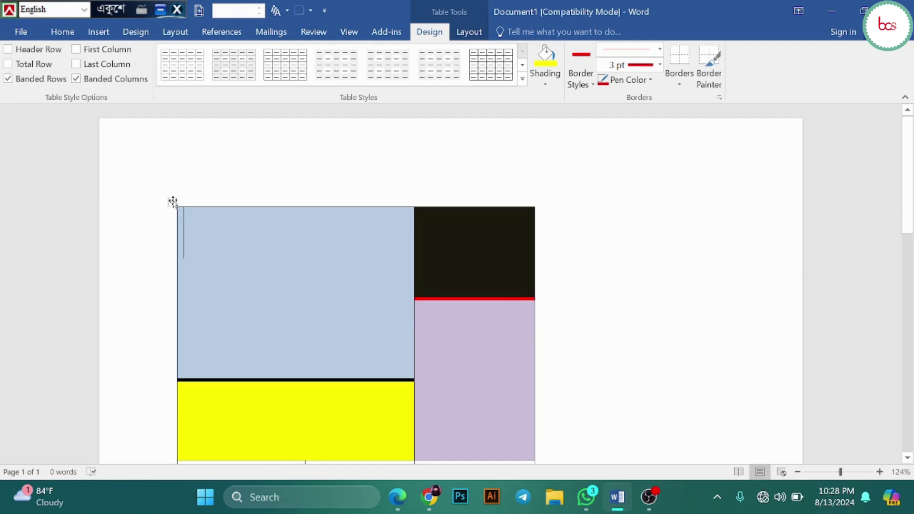
pyautogui.moveTo(173, 202); pyautogui.dragTo(172, 183)
pyautogui.scroll(-3, 321, 233)
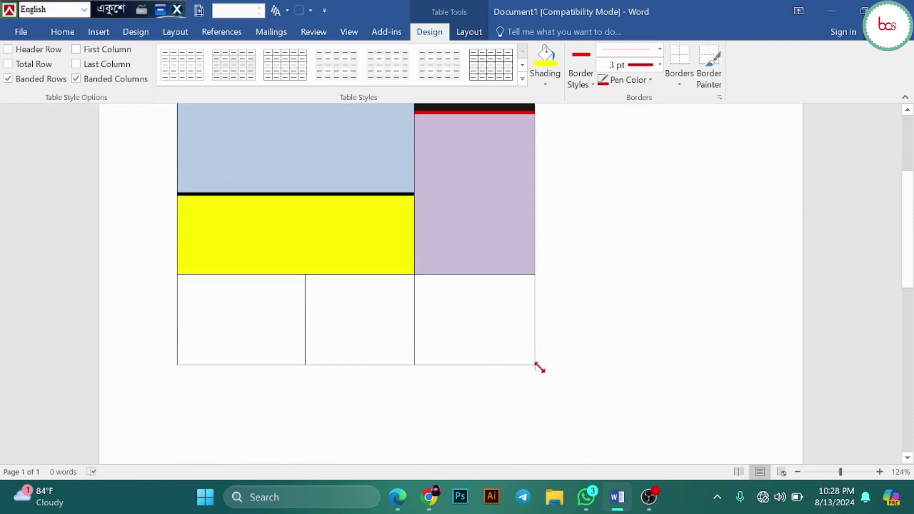
pyautogui.moveTo(539, 367); pyautogui.dragTo(495, 314)
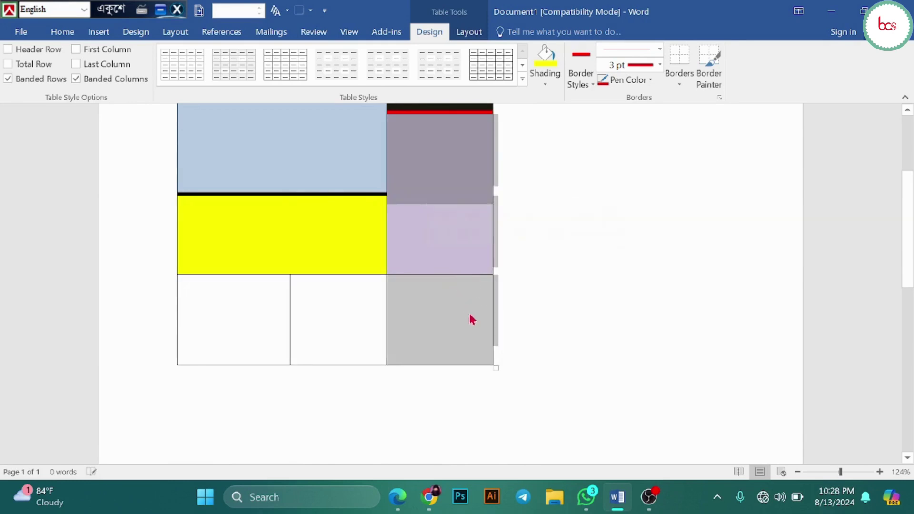
pyautogui.click(553, 353)
# Delete the whole table and enter the sample text "asdf" in its place
pyautogui.moveTo(482, 368); pyautogui.dragTo(251, 186)
pyautogui.press('BackSpace')
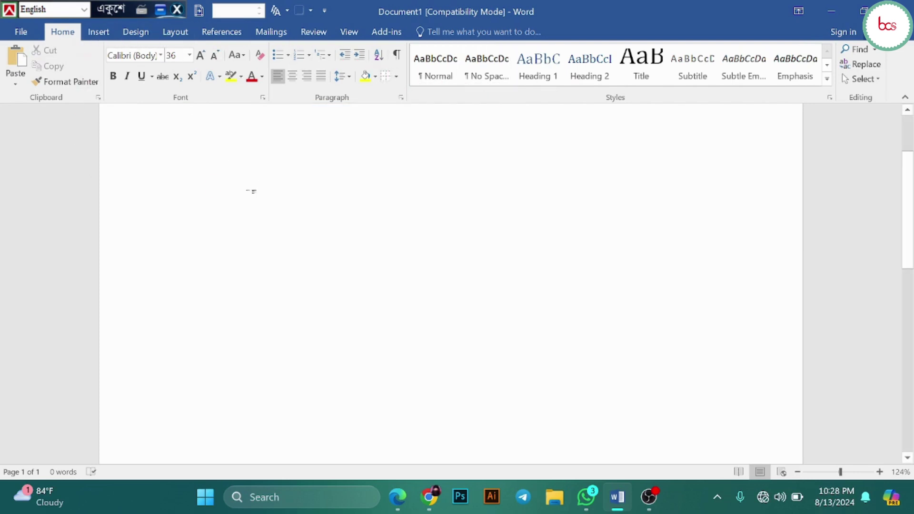
pyautogui.write('asdf')
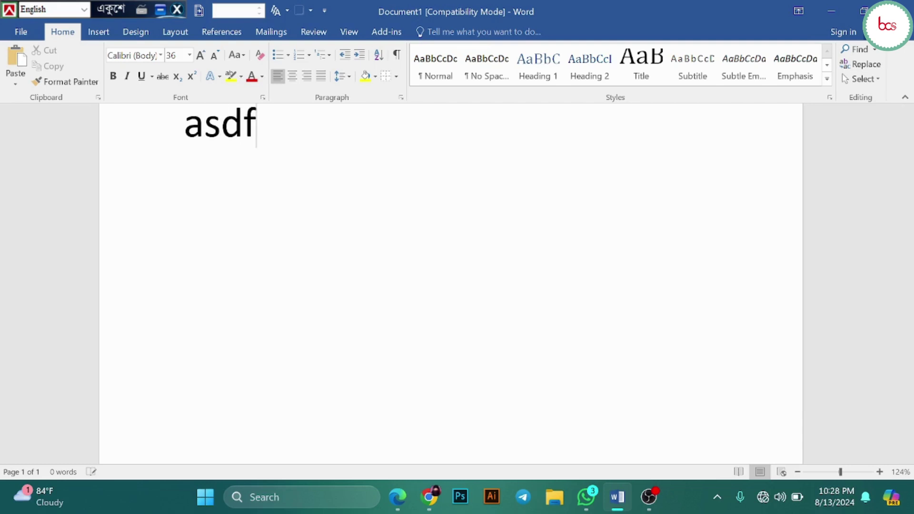
pyautogui.scroll(2, 523, 186)
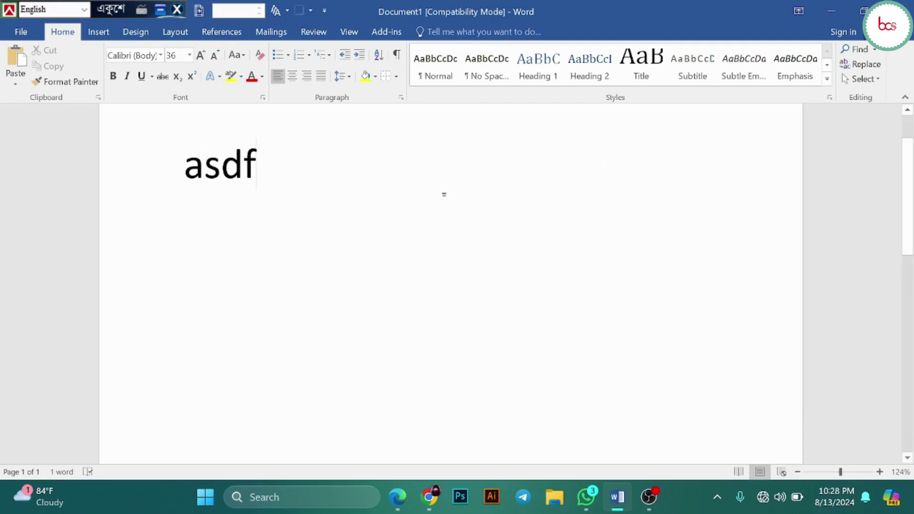
# Apply the Strong style to the sample text "asdf"
pyautogui.moveTo(280, 176); pyautogui.dragTo(175, 175)
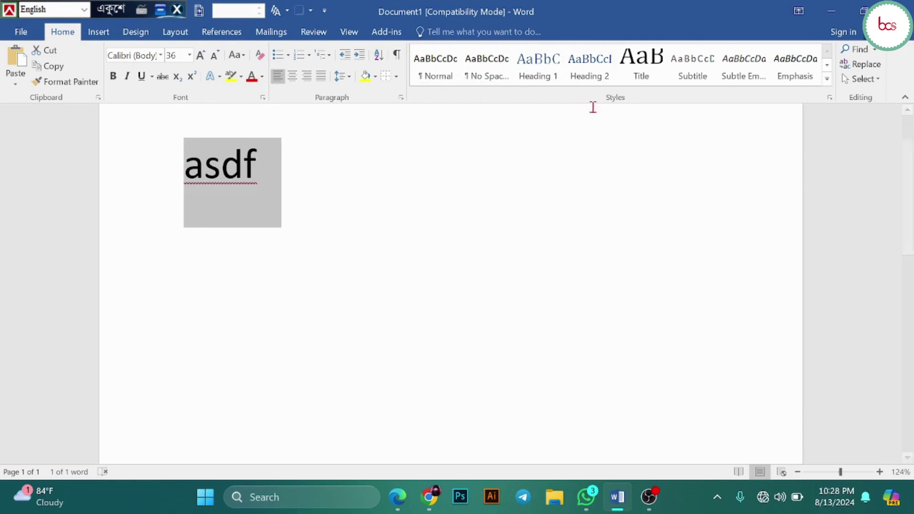
pyautogui.click(826, 79)
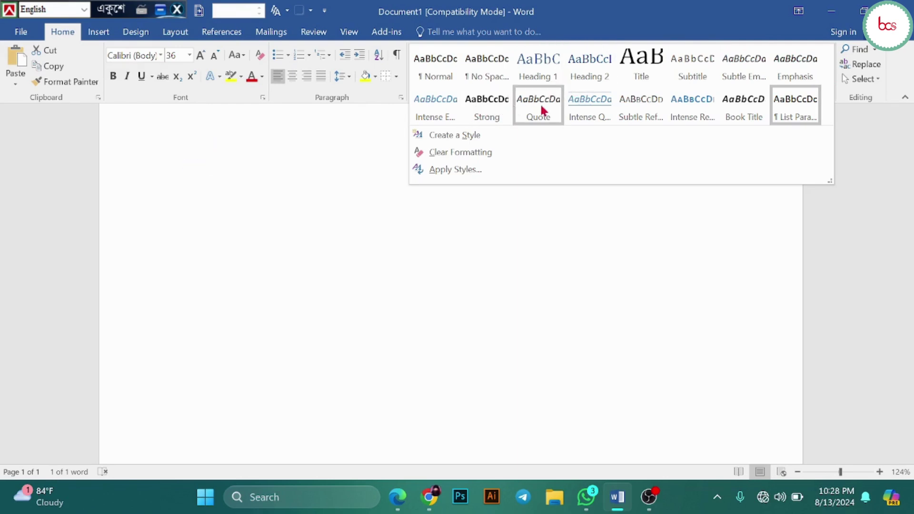
pyautogui.click(492, 103)
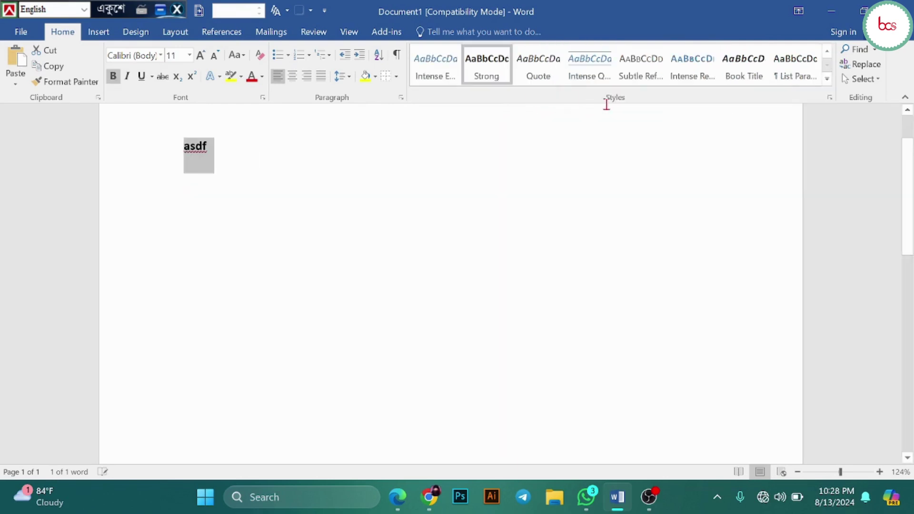
pyautogui.click(292, 165)
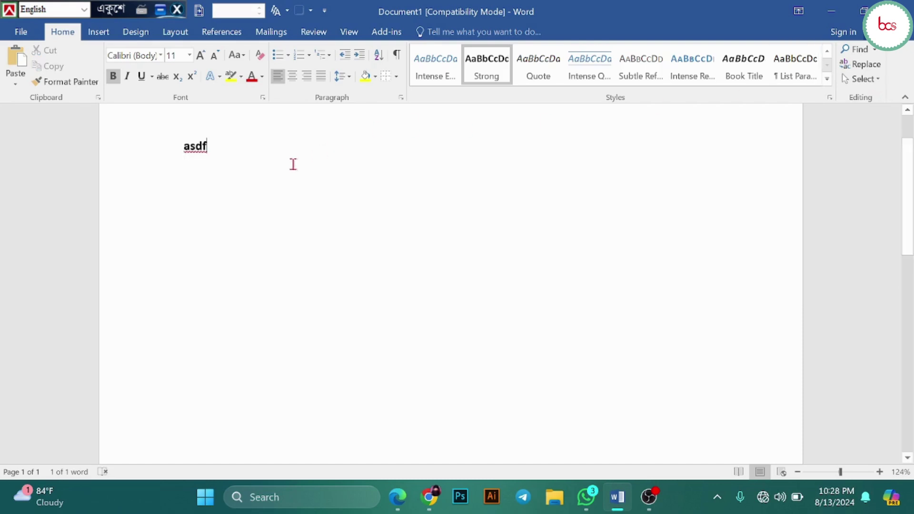
# Open the Navigation pane's Results view for finding text in the document
pyautogui.click(874, 50)
pyautogui.click(838, 67)
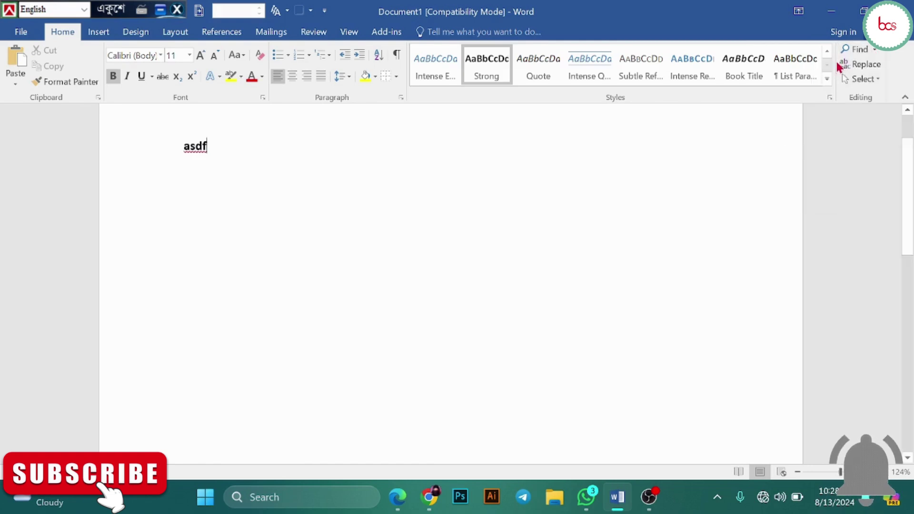
pyautogui.click(108, 163)
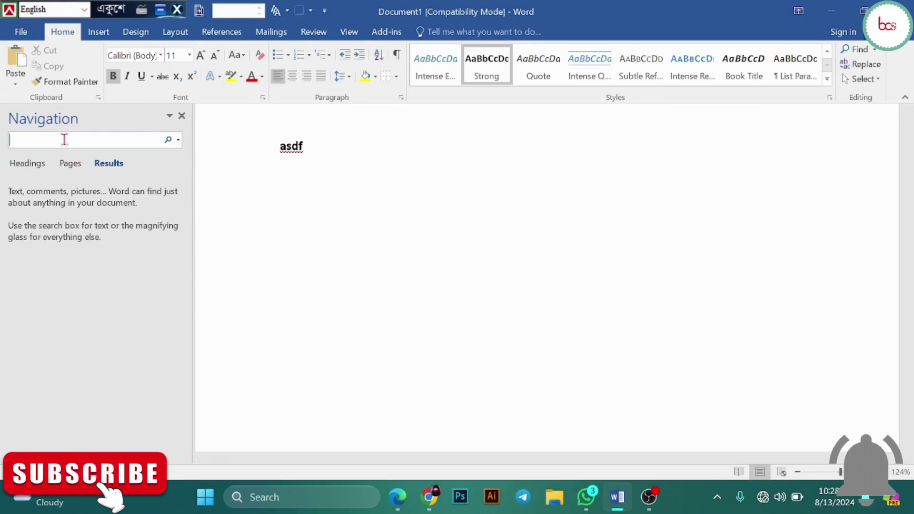